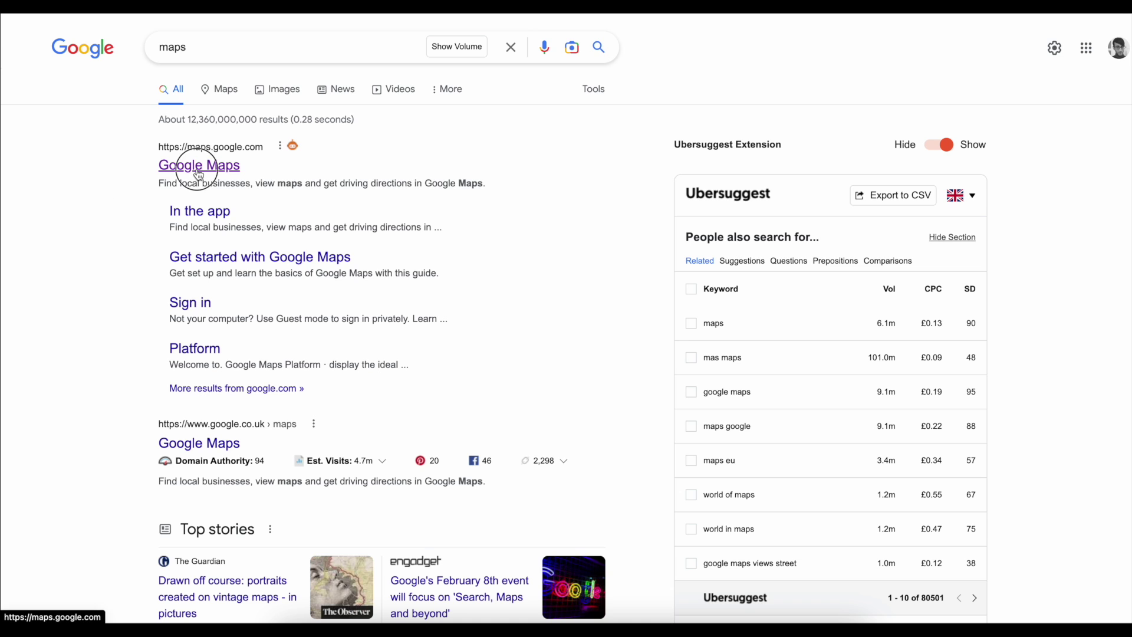
Open Google Maps and create a new custom map from the saved maps
{"action": "left_click", "coordinate": [196, 167]}
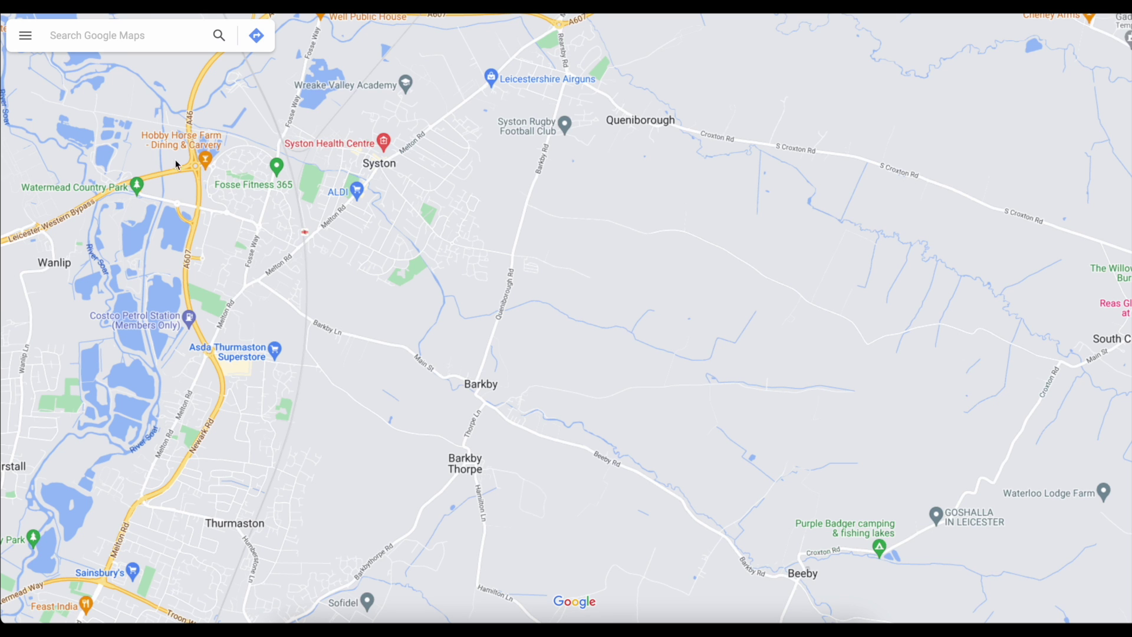
{"action": "left_click", "coordinate": [27, 38]}
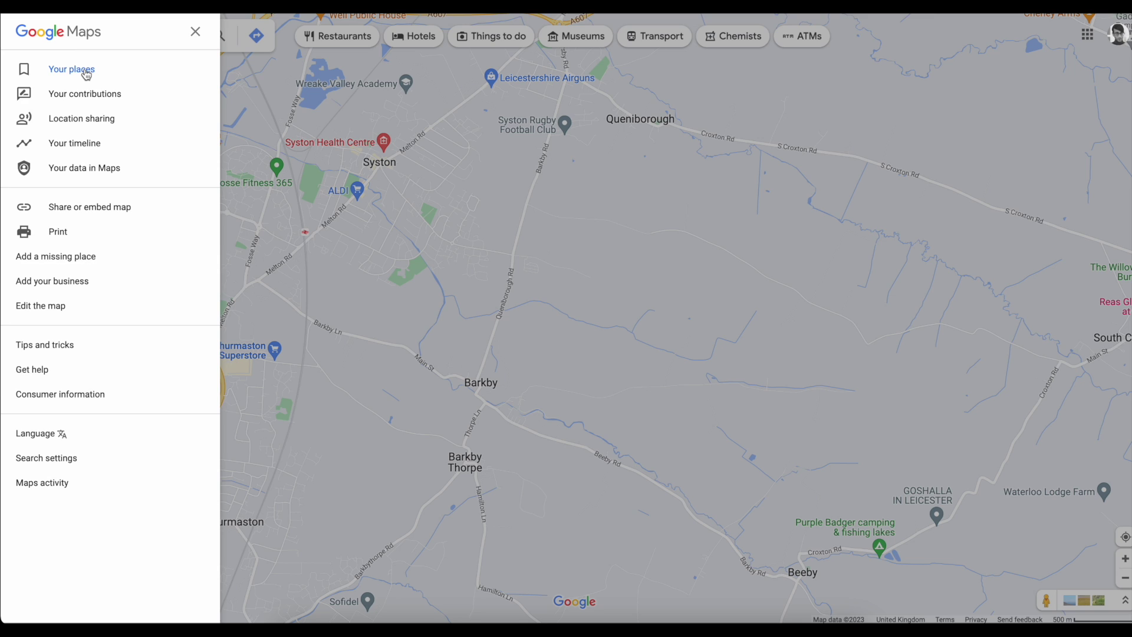
{"action": "left_click", "coordinate": [86, 71]}
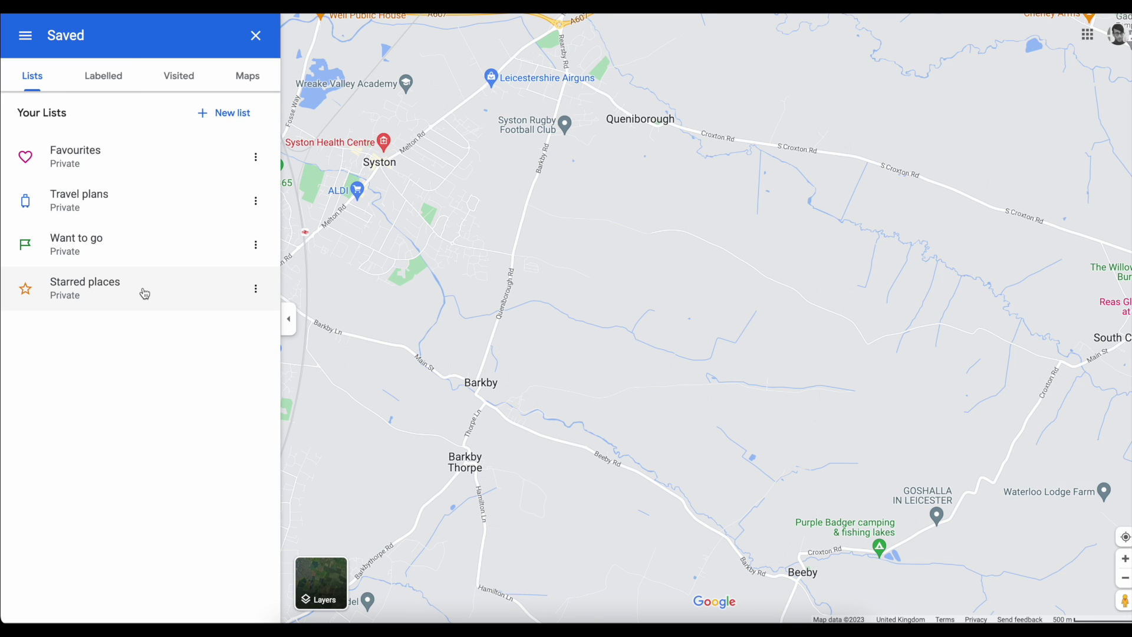
{"action": "left_click", "coordinate": [254, 86]}
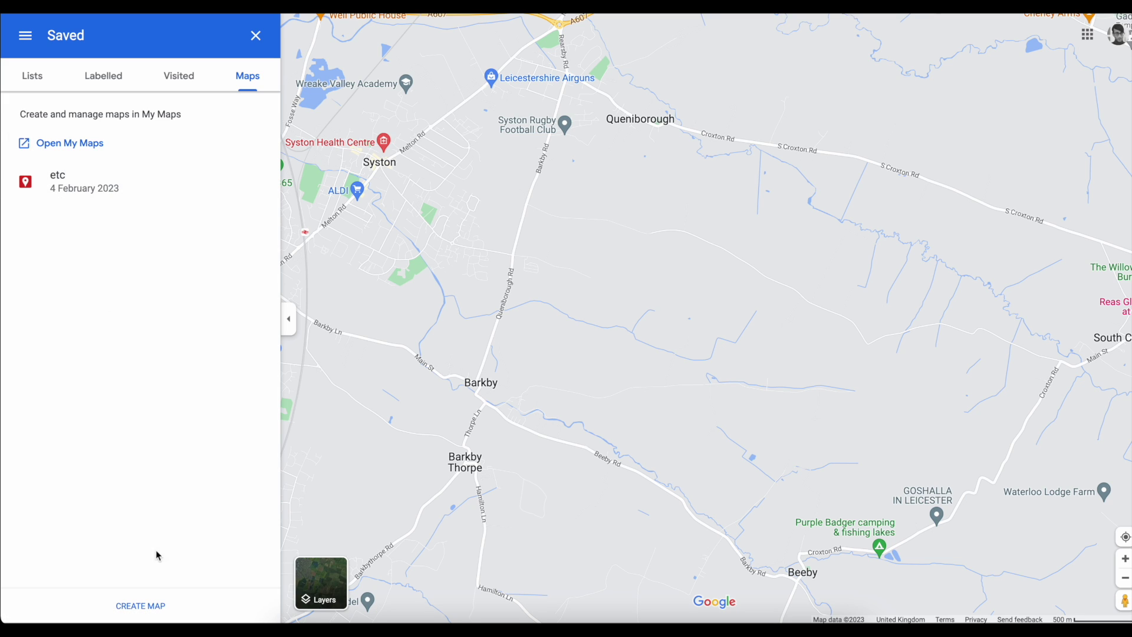
{"action": "left_click", "coordinate": [142, 606]}
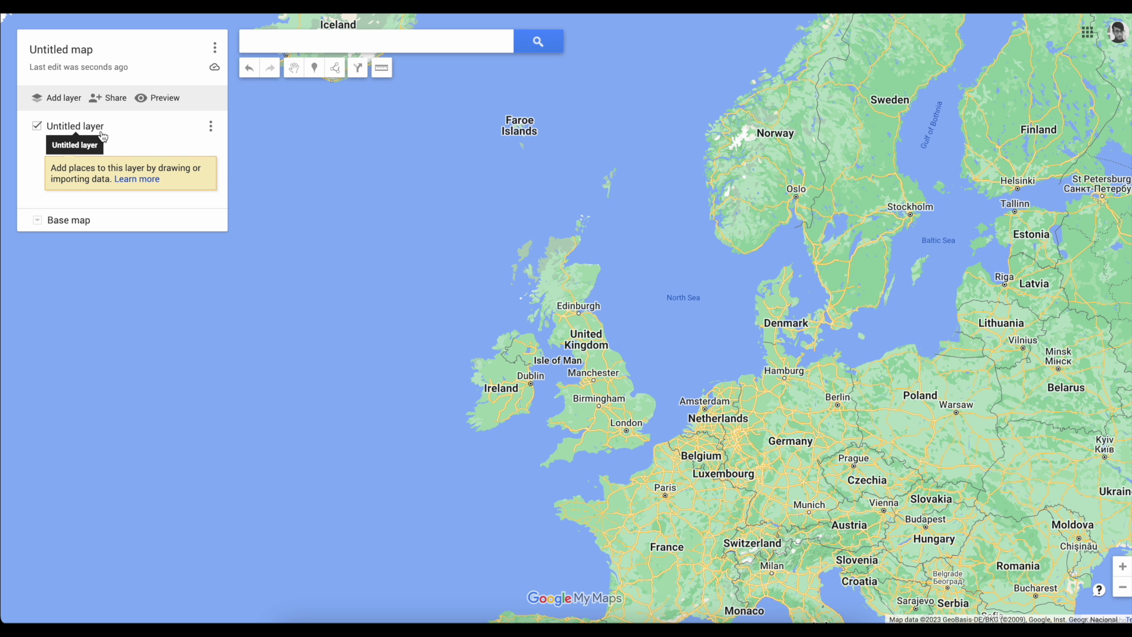
Rename the map's untitled layer as Multiple Maps
{"action": "left_click", "coordinate": [211, 127]}
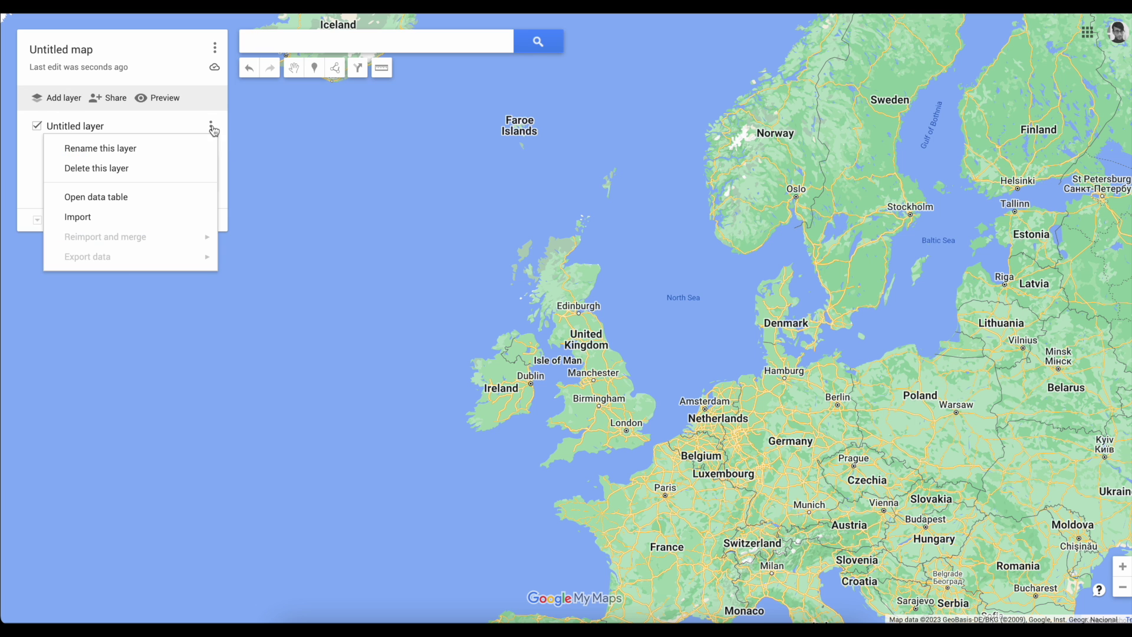
{"action": "left_click", "coordinate": [164, 155]}
{"action": "type", "text": "Multiple Maps"}
{"action": "key", "text": "Return"}
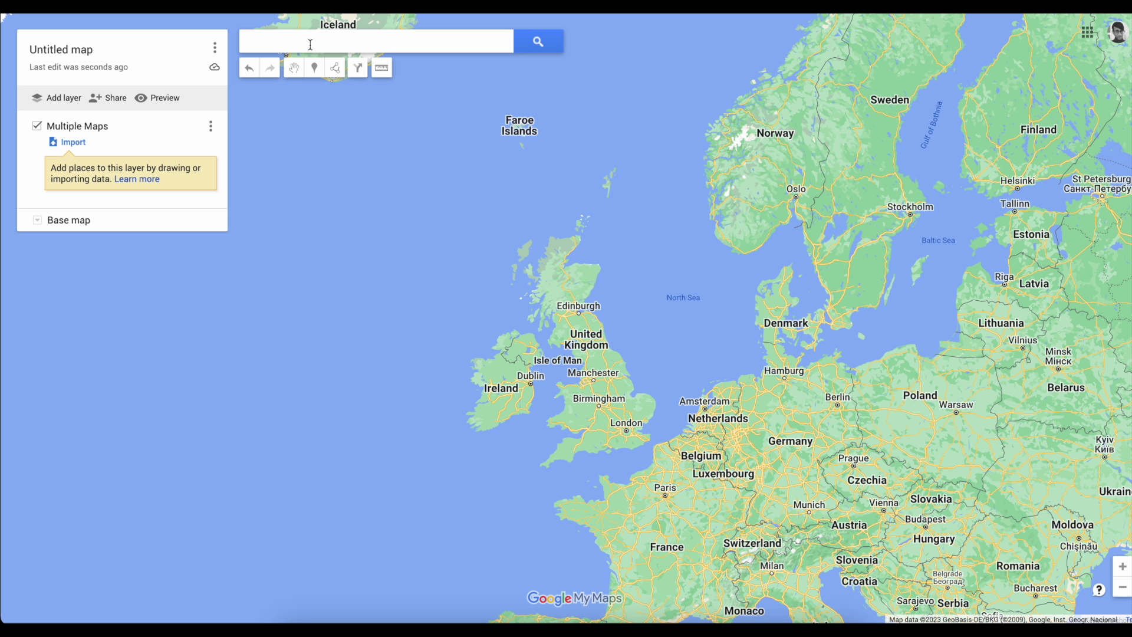
Find the city of Glasgow and add it as a place to the Multiple Maps layer
{"action": "left_click", "coordinate": [311, 44]}
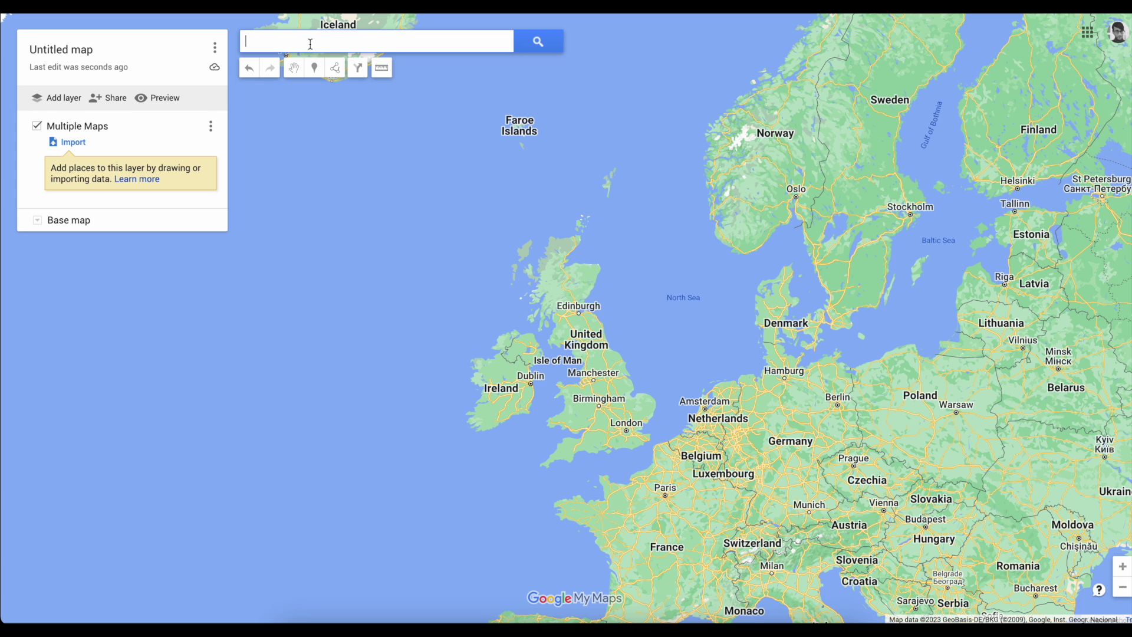
{"action": "type", "text": "Glasgow"}
{"action": "left_click", "coordinate": [309, 61]}
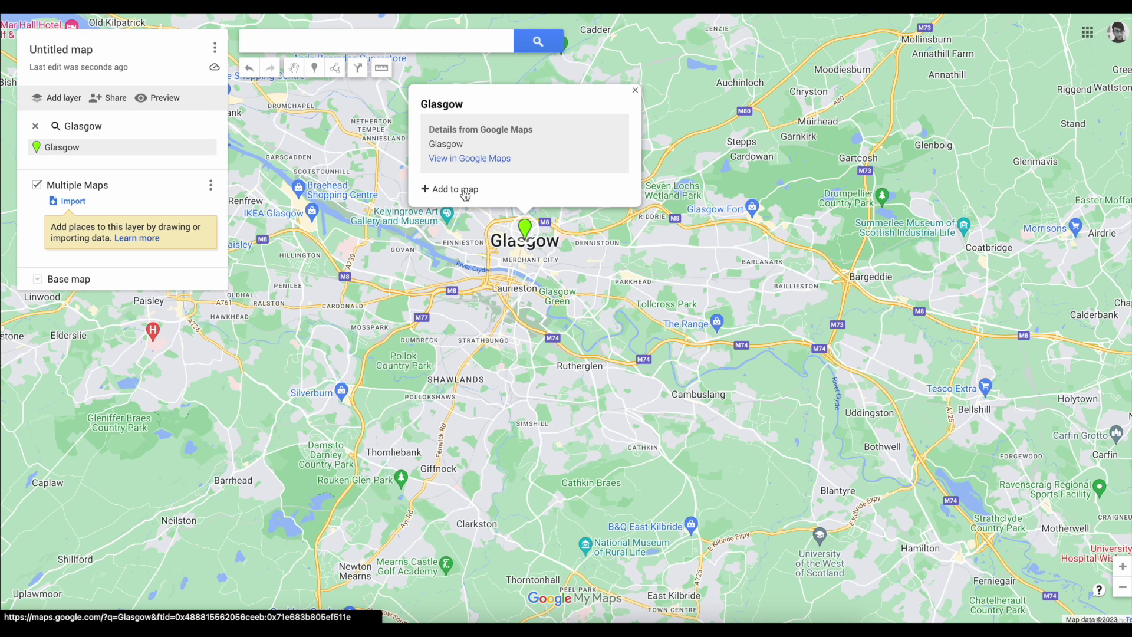
{"action": "left_click", "coordinate": [465, 193]}
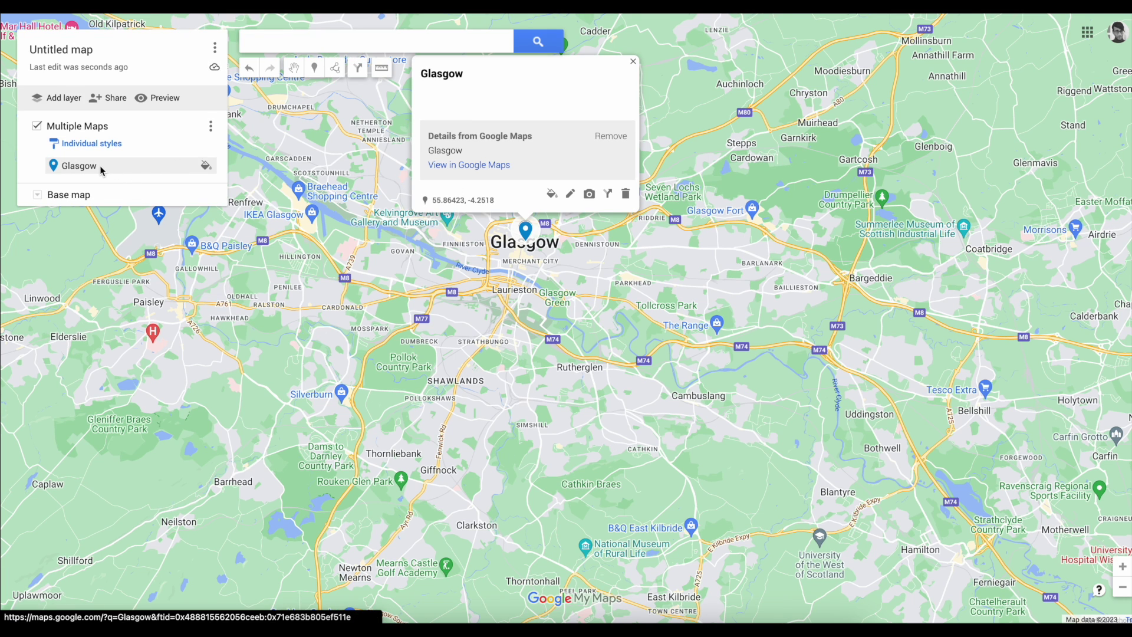
Find London and add it as a place to the Multiple Maps layer
{"action": "left_click", "coordinate": [390, 44]}
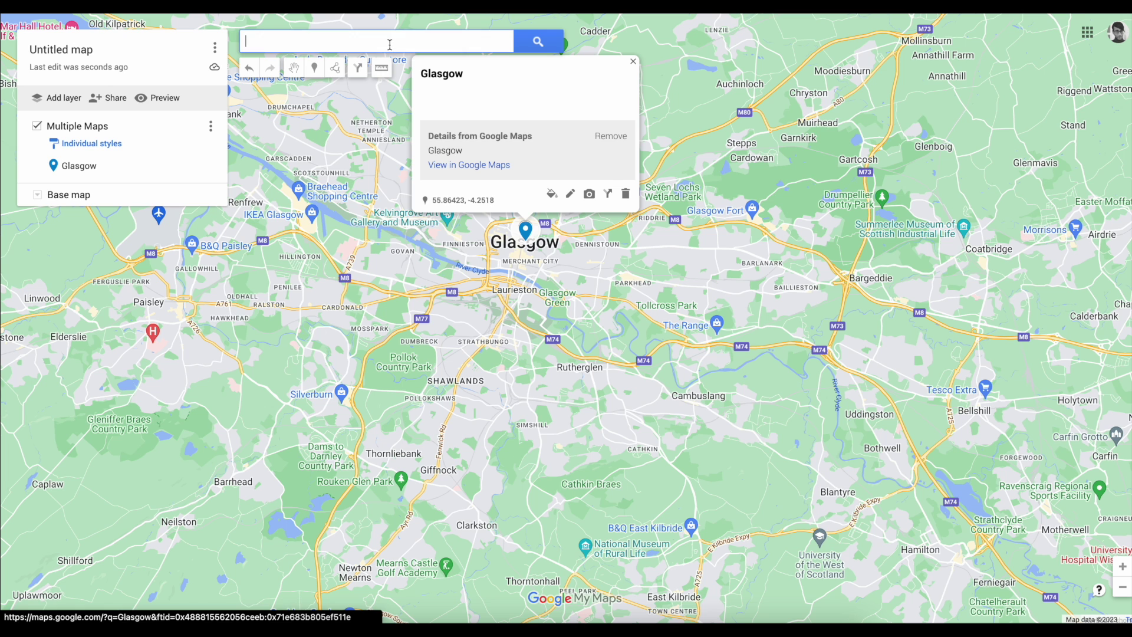
{"action": "type", "text": "London"}
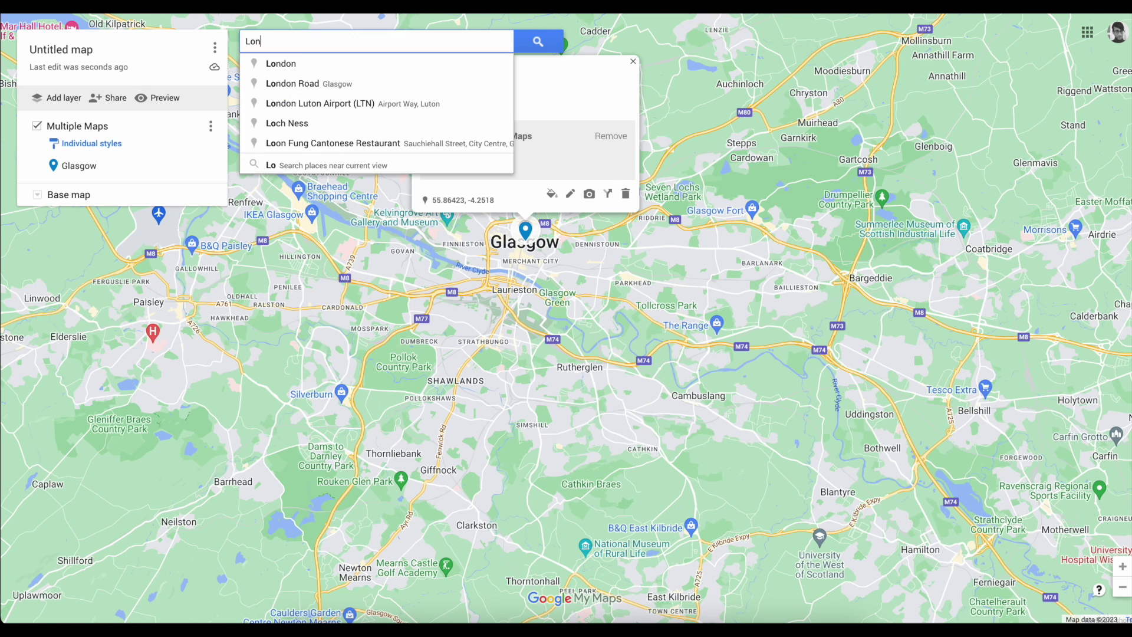
{"action": "key", "text": "Return"}
{"action": "left_click", "coordinate": [474, 301]}
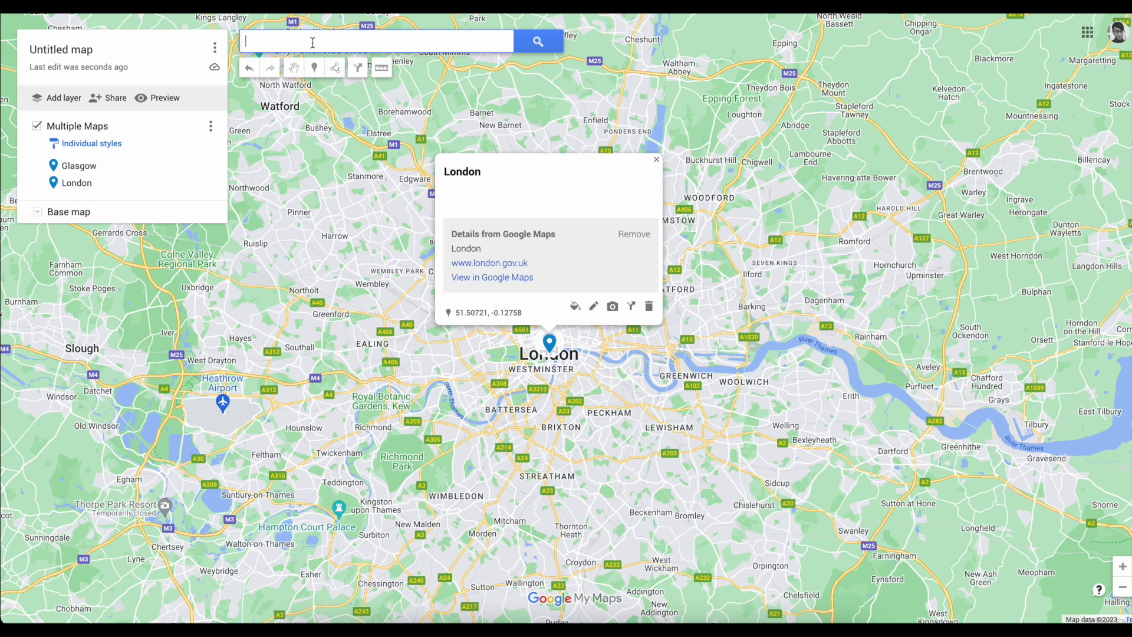
Find the IKEA Nottingham store and add it as a place to the Multiple Maps layer
{"action": "type", "text": "ikea Nottingham"}
{"action": "left_click", "coordinate": [344, 62]}
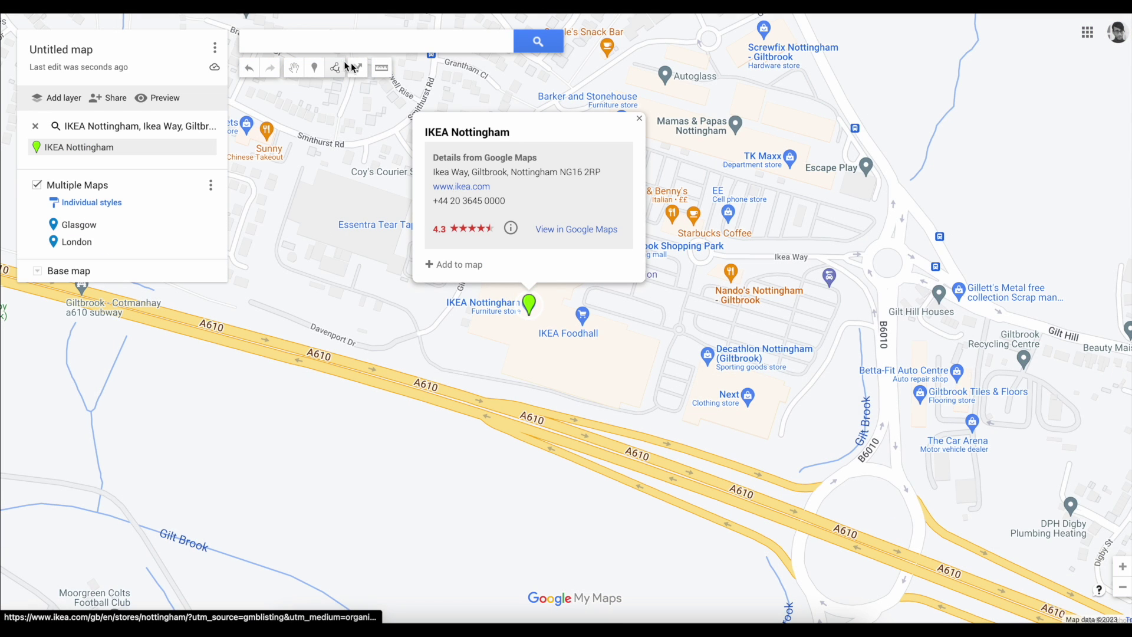
{"action": "left_click", "coordinate": [459, 267]}
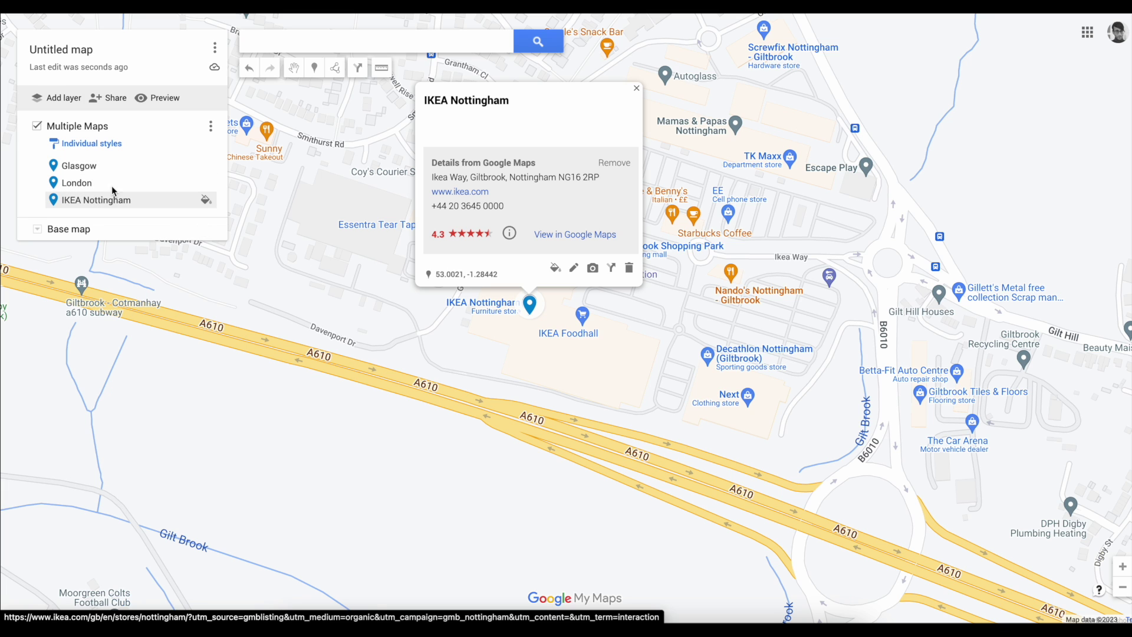
Preview the map and try to embed it on a site by changing its sharing permissions
{"action": "left_click", "coordinate": [157, 98]}
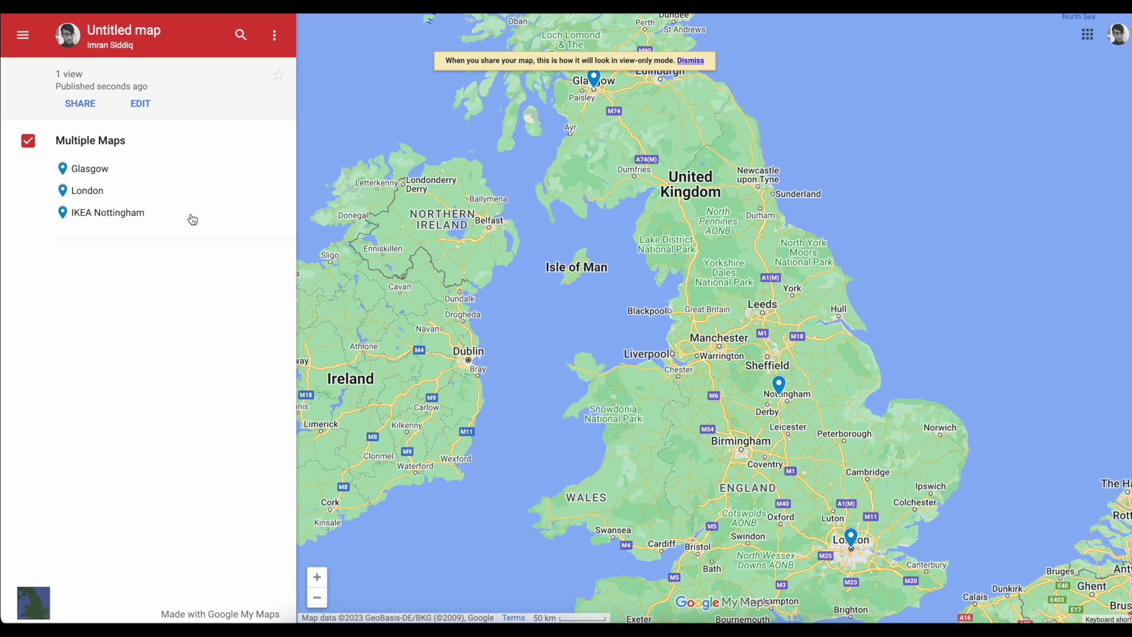
{"action": "left_click", "coordinate": [81, 105]}
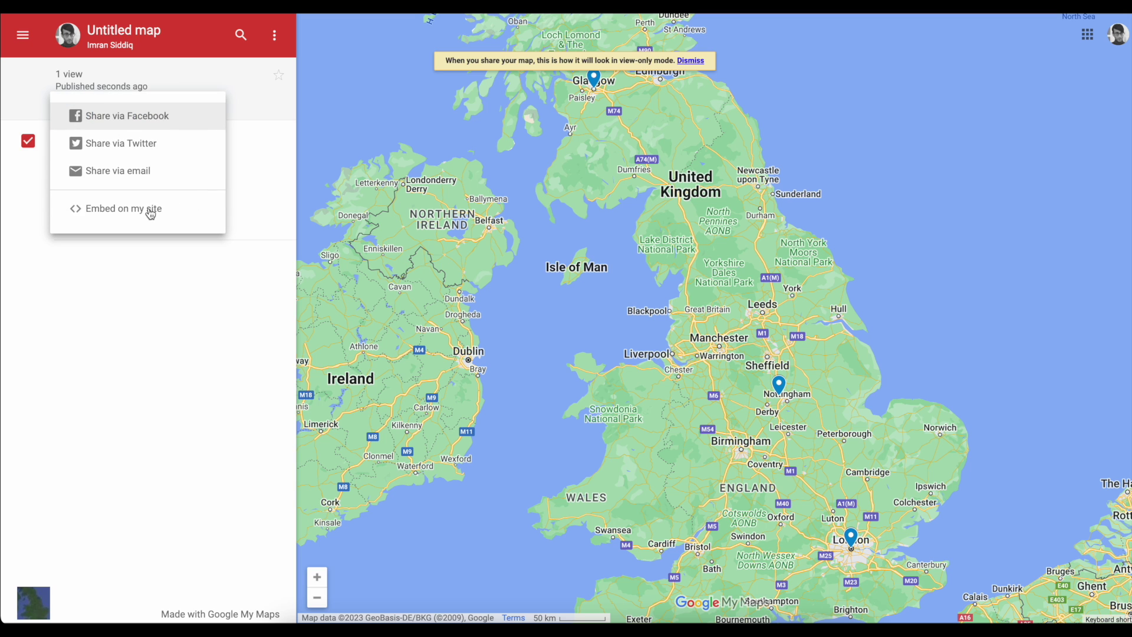
{"action": "left_click", "coordinate": [150, 210]}
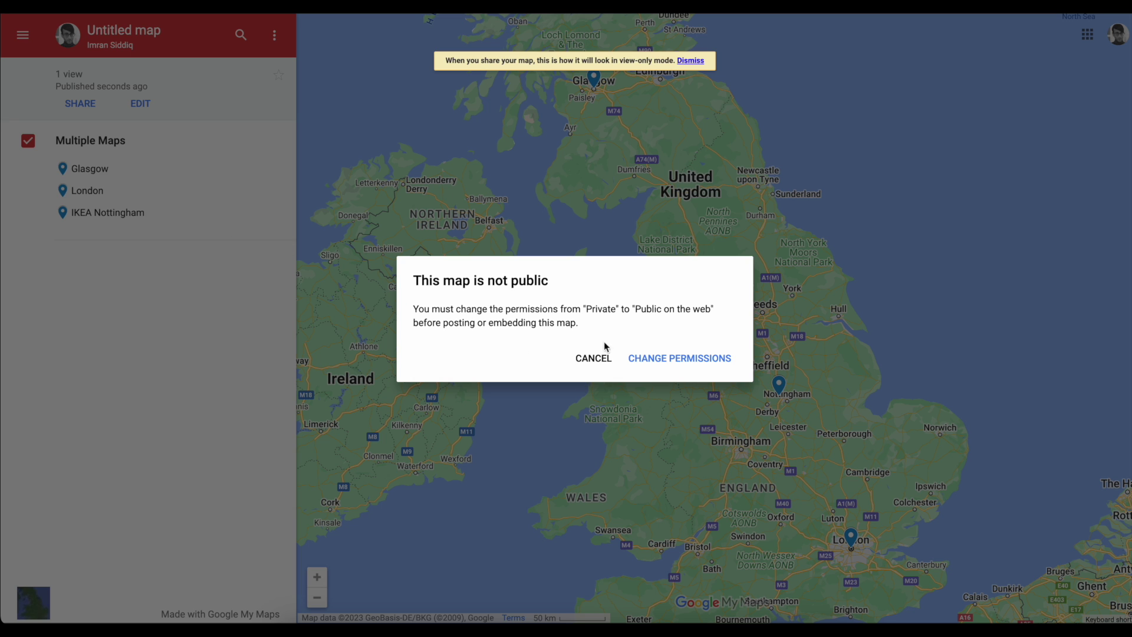
{"action": "left_click", "coordinate": [678, 366]}
{"action": "left_click", "coordinate": [503, 382]}
{"action": "left_click", "coordinate": [503, 381]}
{"action": "left_click", "coordinate": [537, 446]}
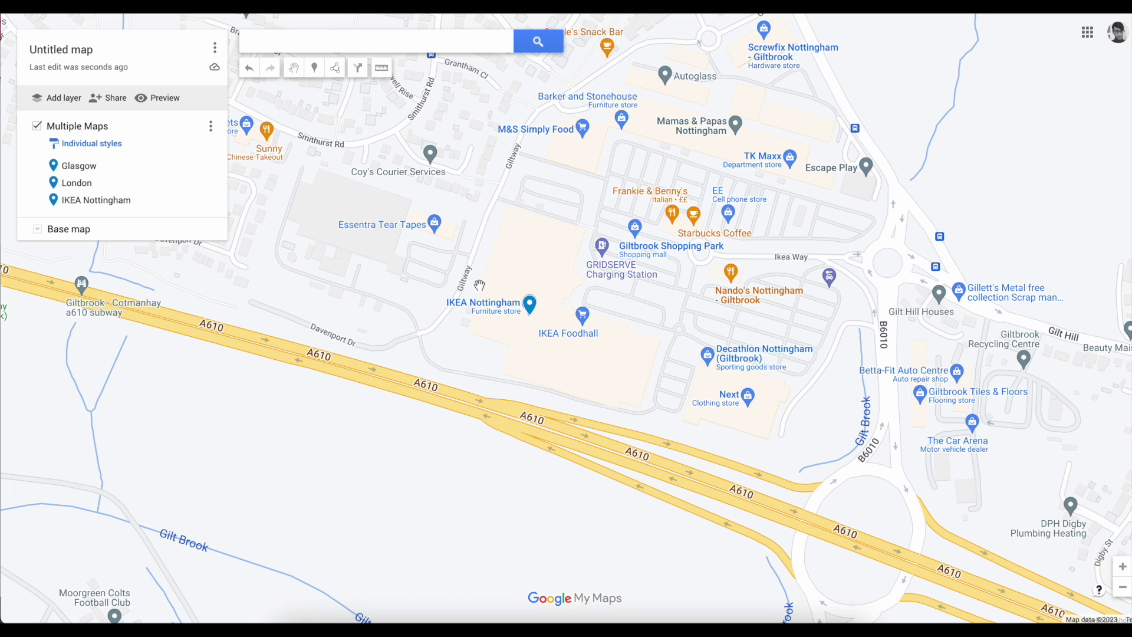
Try several base map styles and apply the last one, with orange main roads on a pale beige background
{"action": "left_click", "coordinate": [37, 230]}
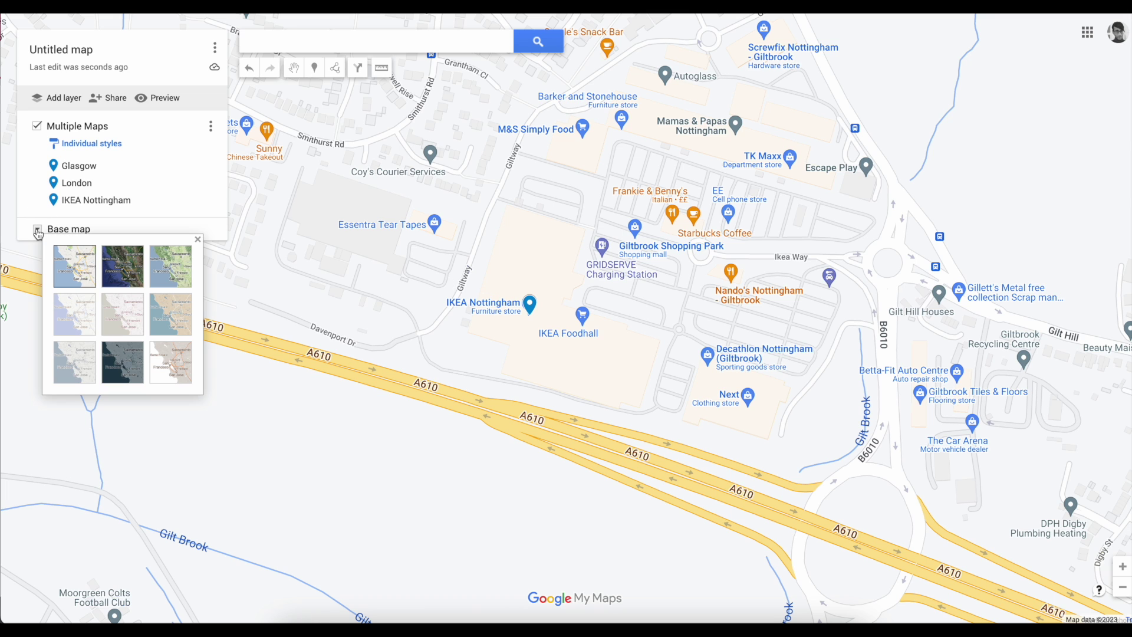
{"action": "left_click", "coordinate": [161, 283]}
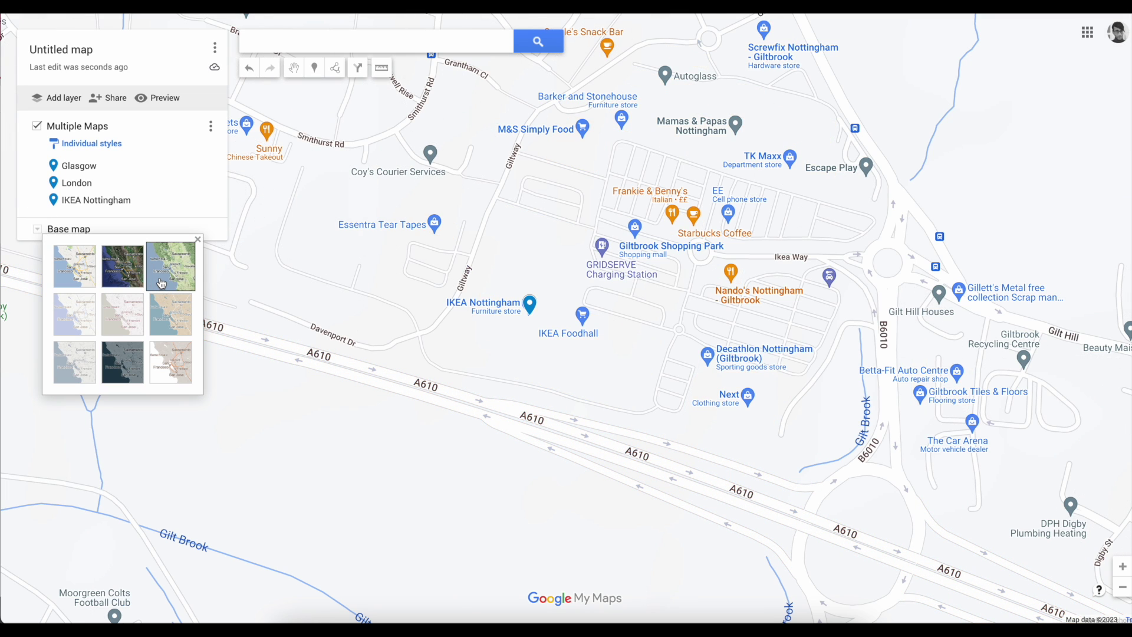
{"action": "left_click", "coordinate": [128, 277]}
{"action": "left_click", "coordinate": [126, 361]}
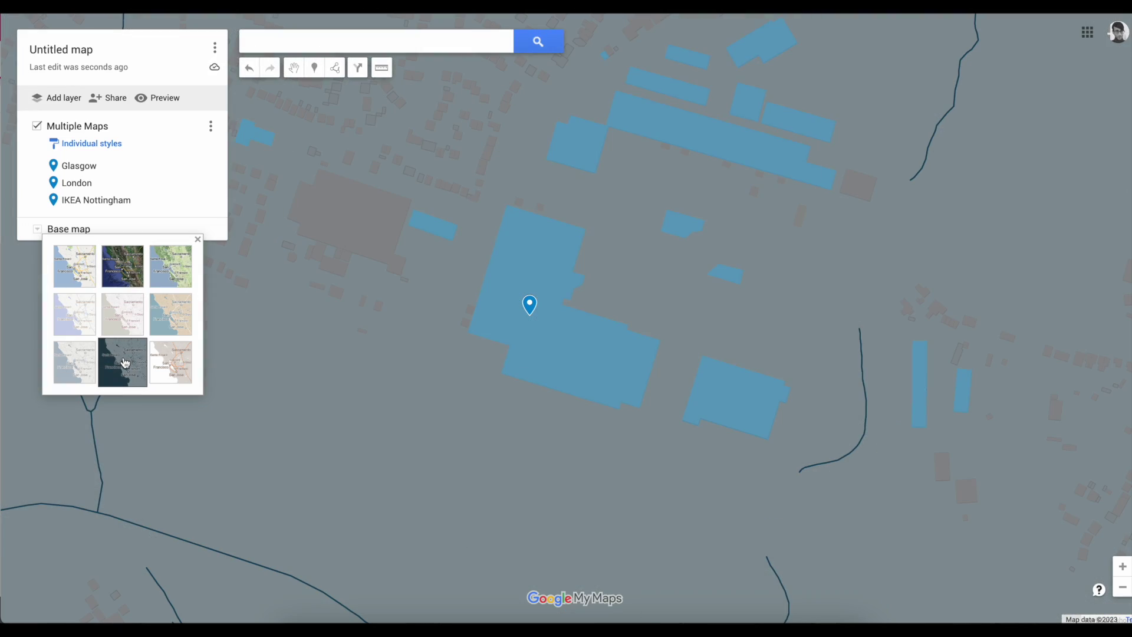
{"action": "left_click", "coordinate": [167, 331]}
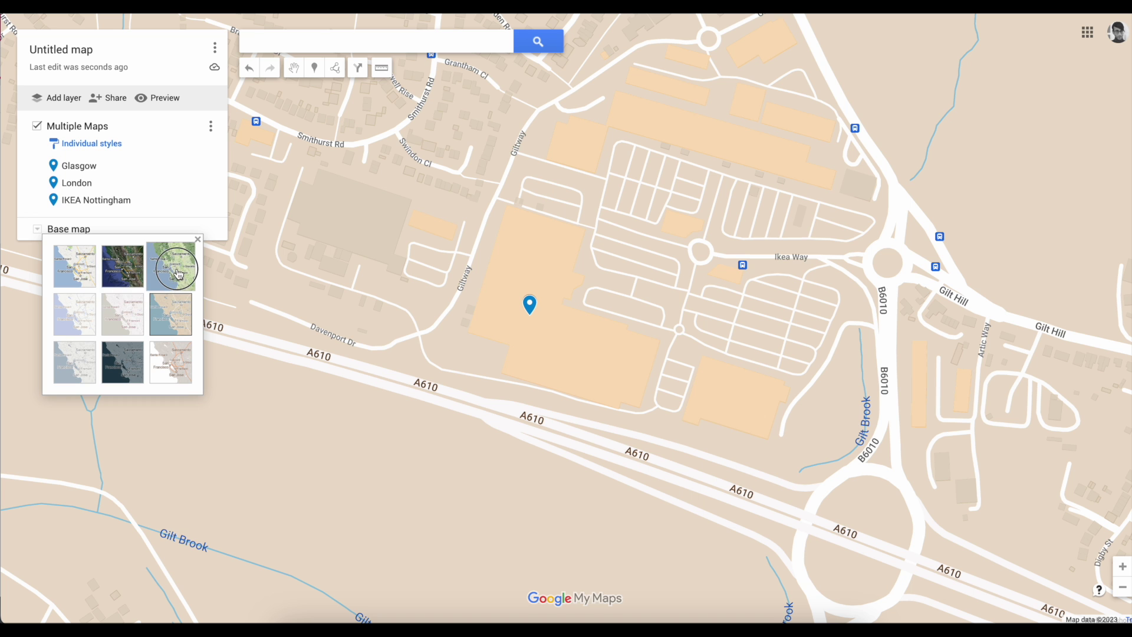
{"action": "left_click", "coordinate": [178, 376]}
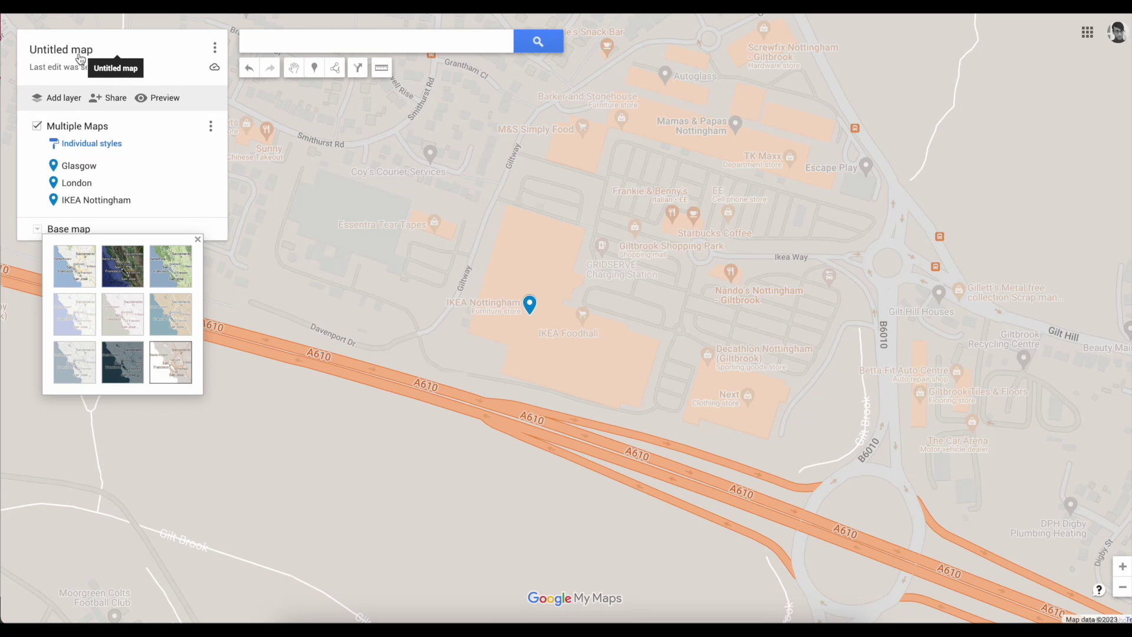
Rename the untitled map as Main Map
{"action": "left_click", "coordinate": [216, 52]}
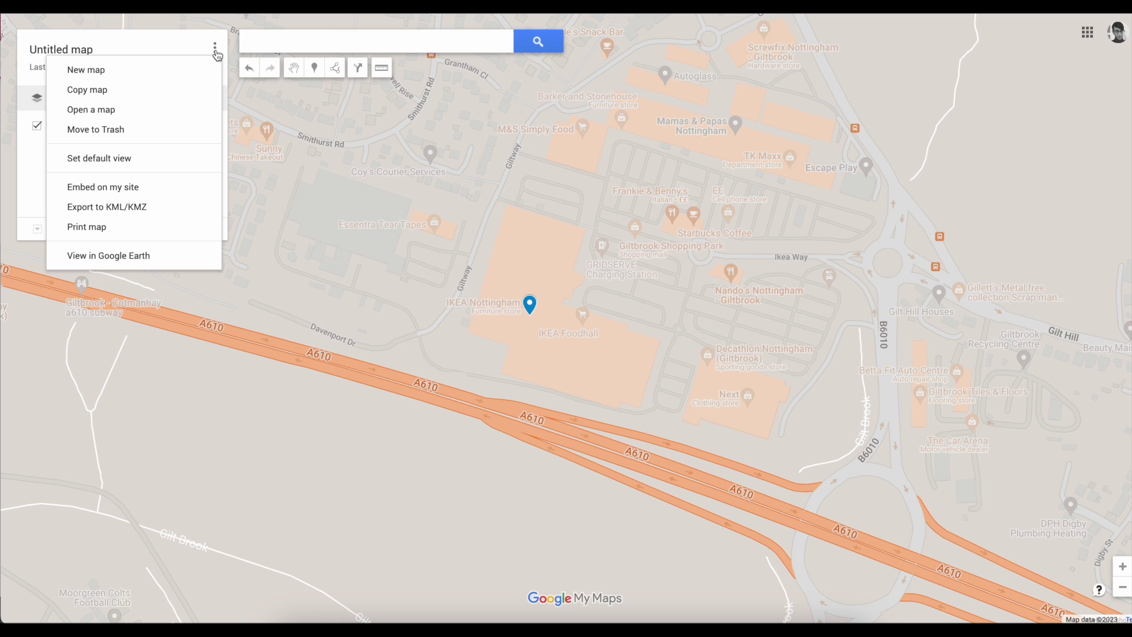
{"action": "left_click", "coordinate": [77, 51]}
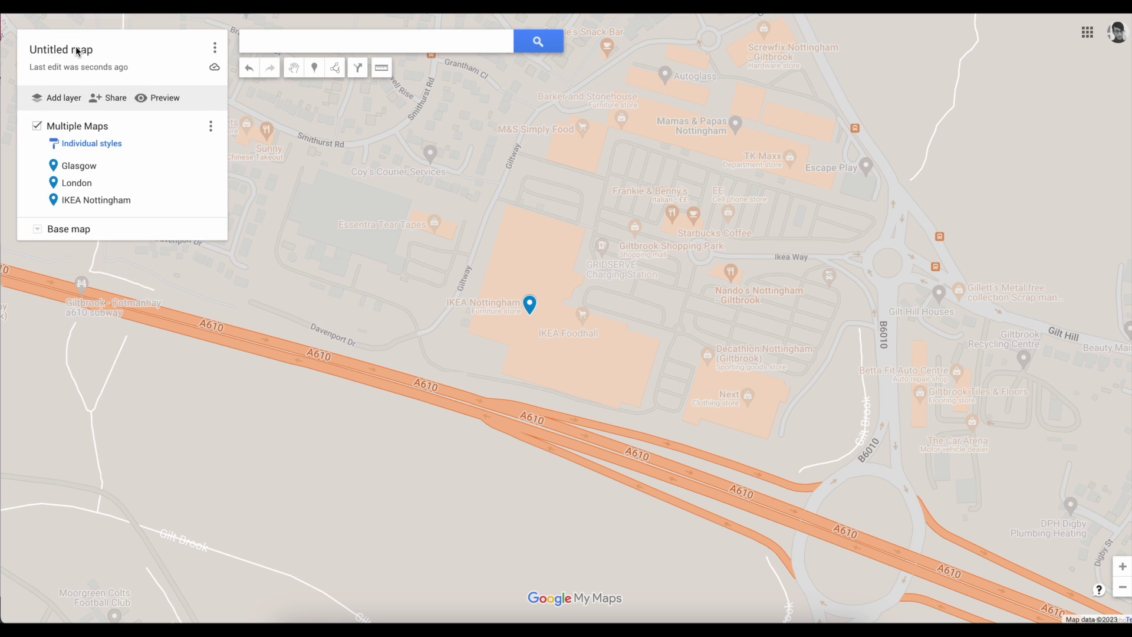
{"action": "left_click", "coordinate": [76, 52]}
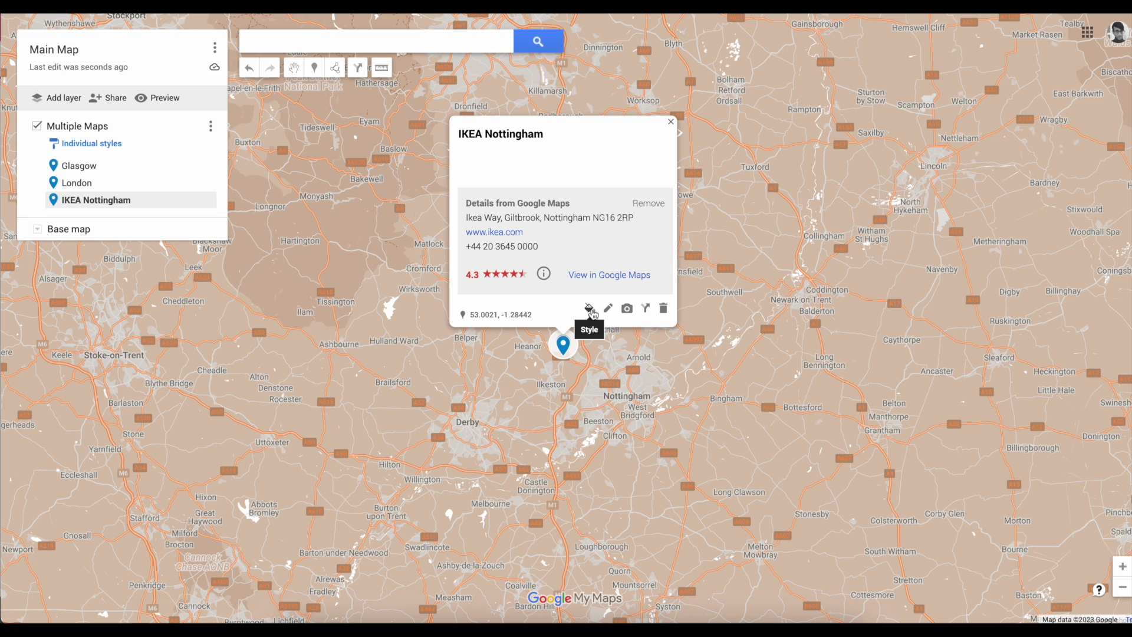
Change the colour of the IKEA Nottingham marker to dark pink
{"action": "mouse_move", "coordinate": [77, 204]}
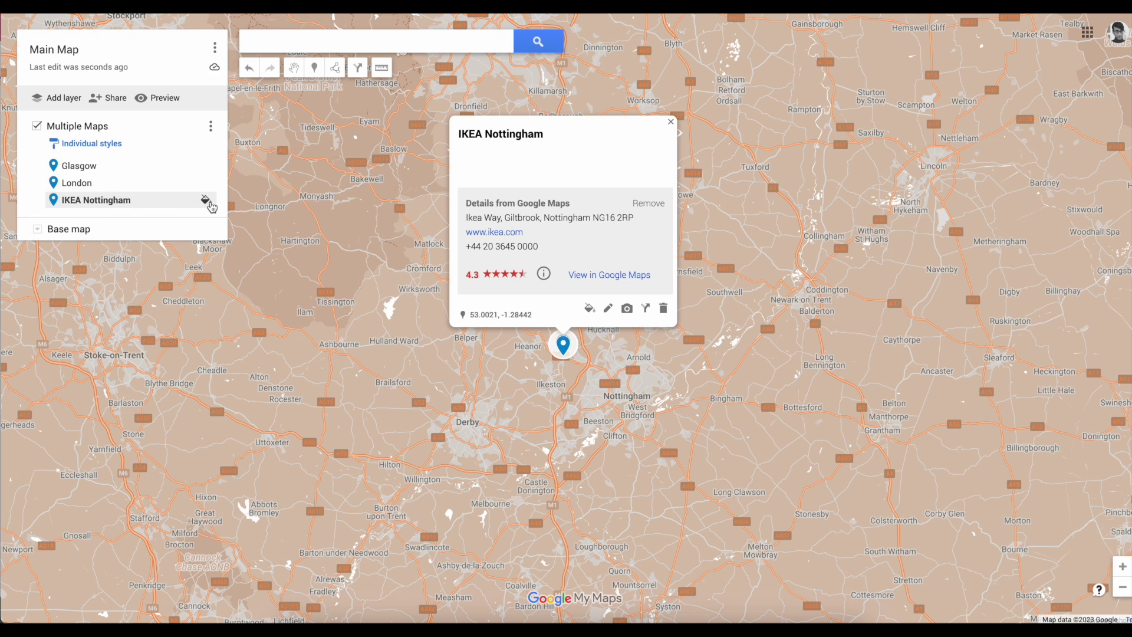
{"action": "left_click", "coordinate": [589, 310]}
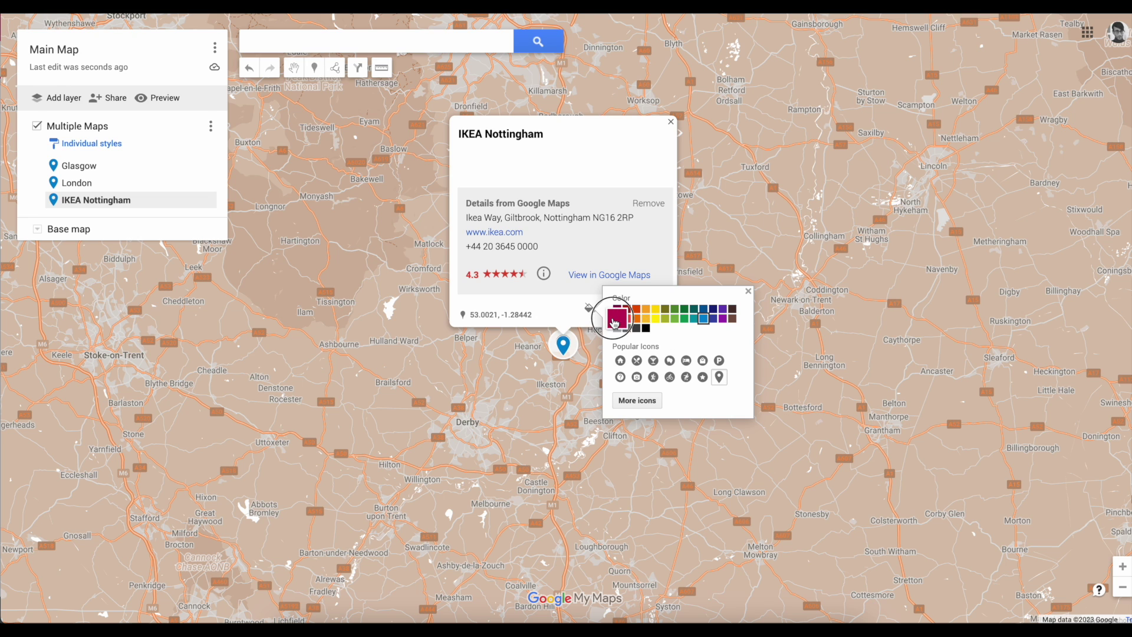
{"action": "left_click", "coordinate": [616, 319]}
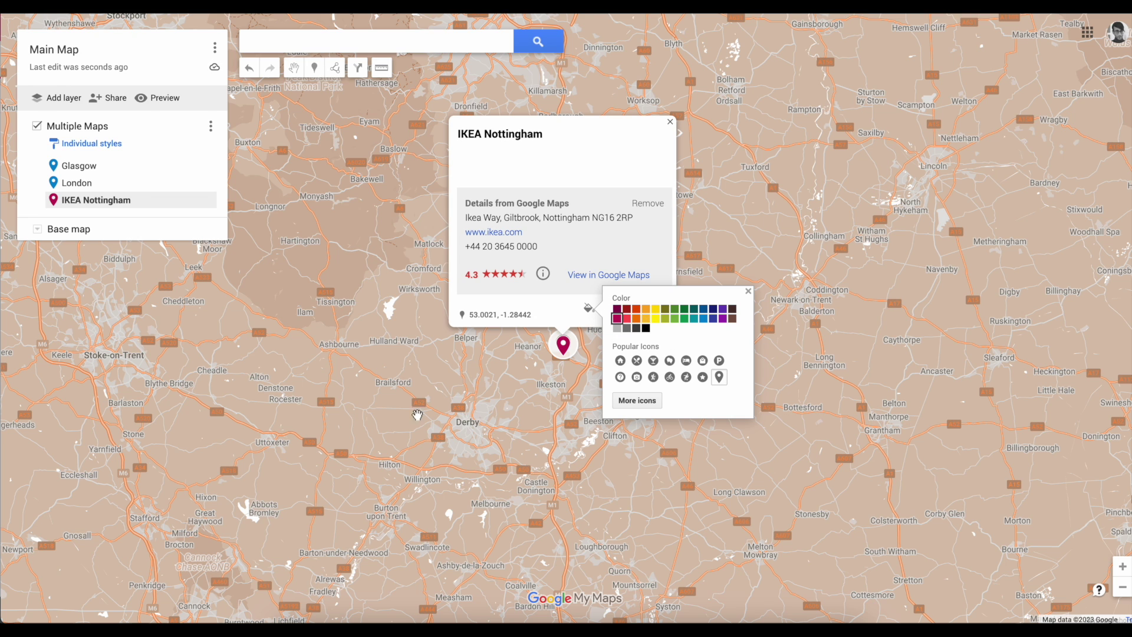
Filter the full icon library by "furniture" and set the IKEA Nottingham marker's icon to the circled letter T
{"action": "left_click", "coordinate": [637, 401]}
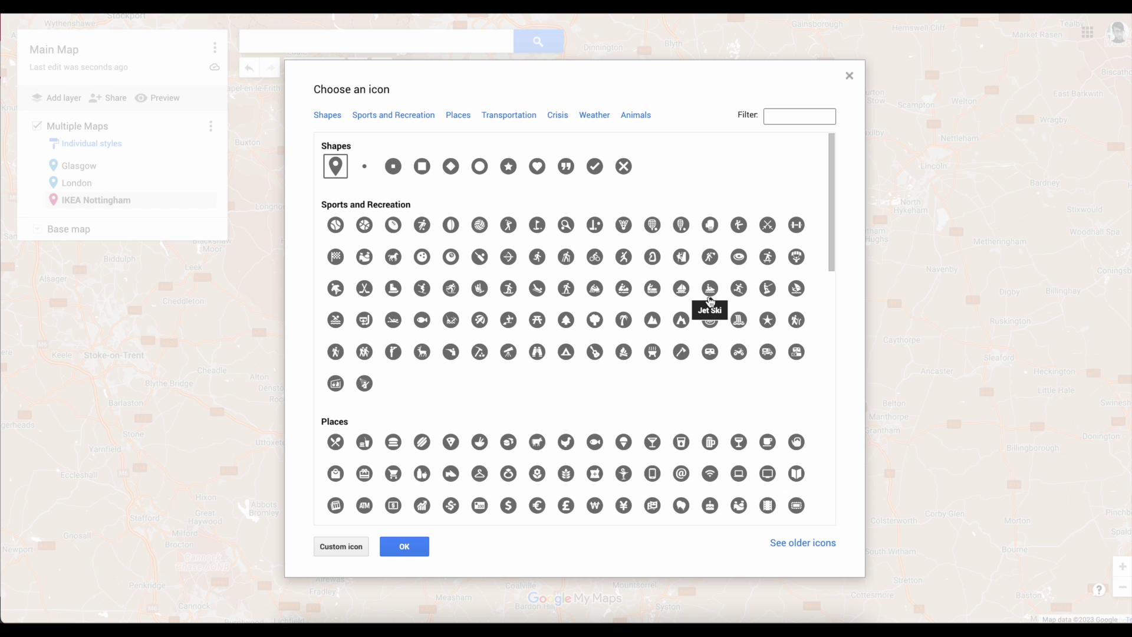
{"action": "left_click", "coordinate": [799, 116]}
{"action": "type", "text": "furniture"}
{"action": "left_click", "coordinate": [336, 220]}
{"action": "left_click", "coordinate": [405, 546]}
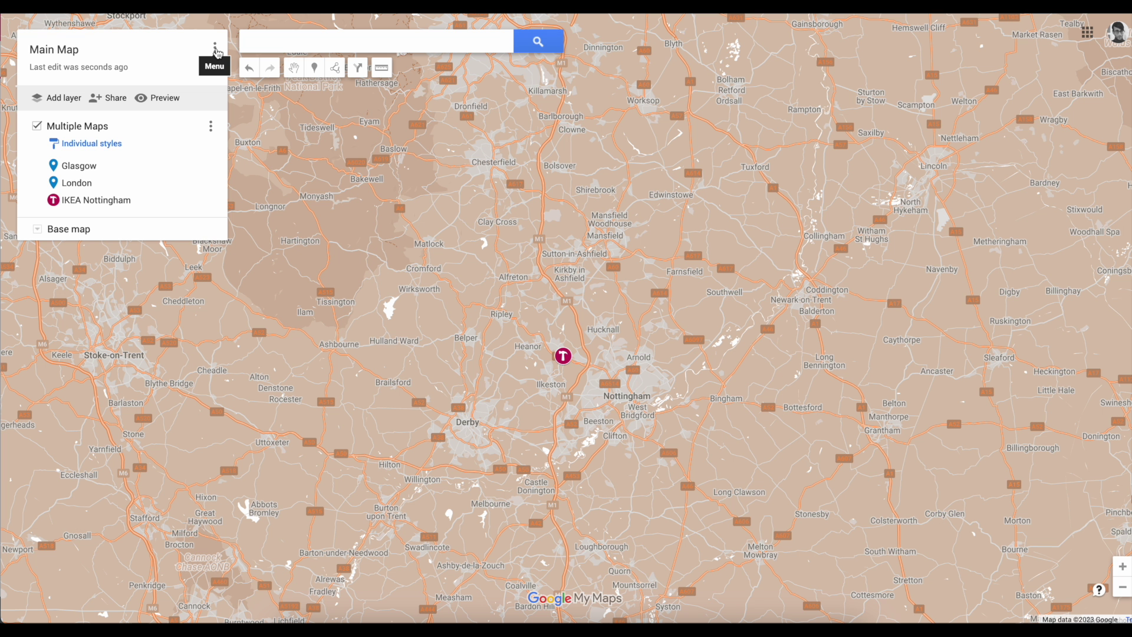
Try to get the embed code for Main Map from the map editor
{"action": "left_click", "coordinate": [215, 49]}
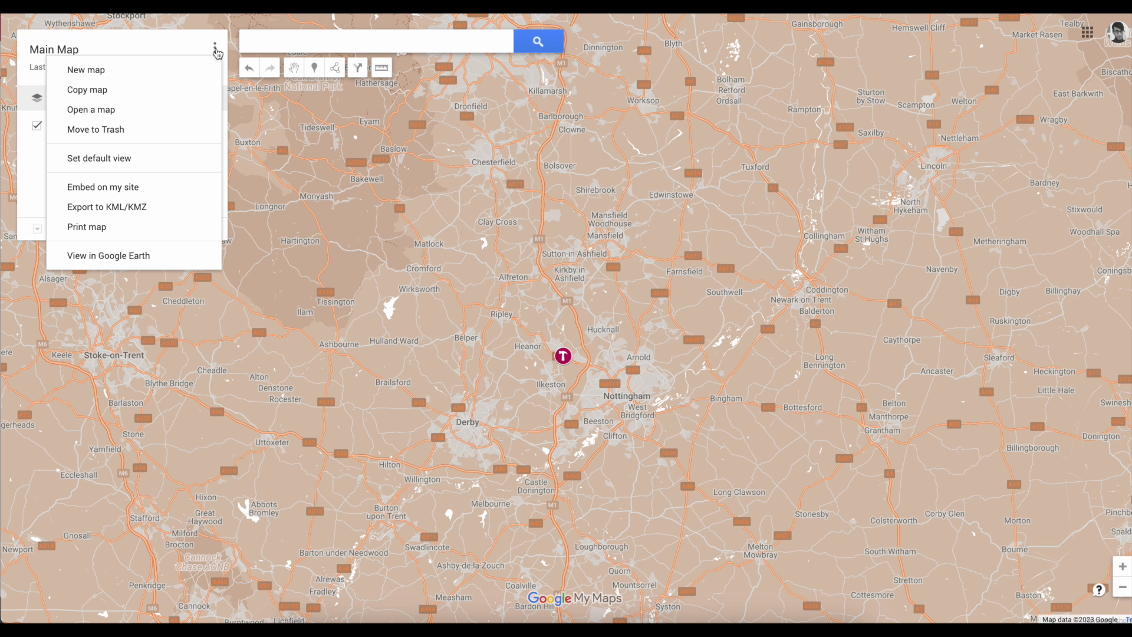
{"action": "left_click", "coordinate": [153, 195]}
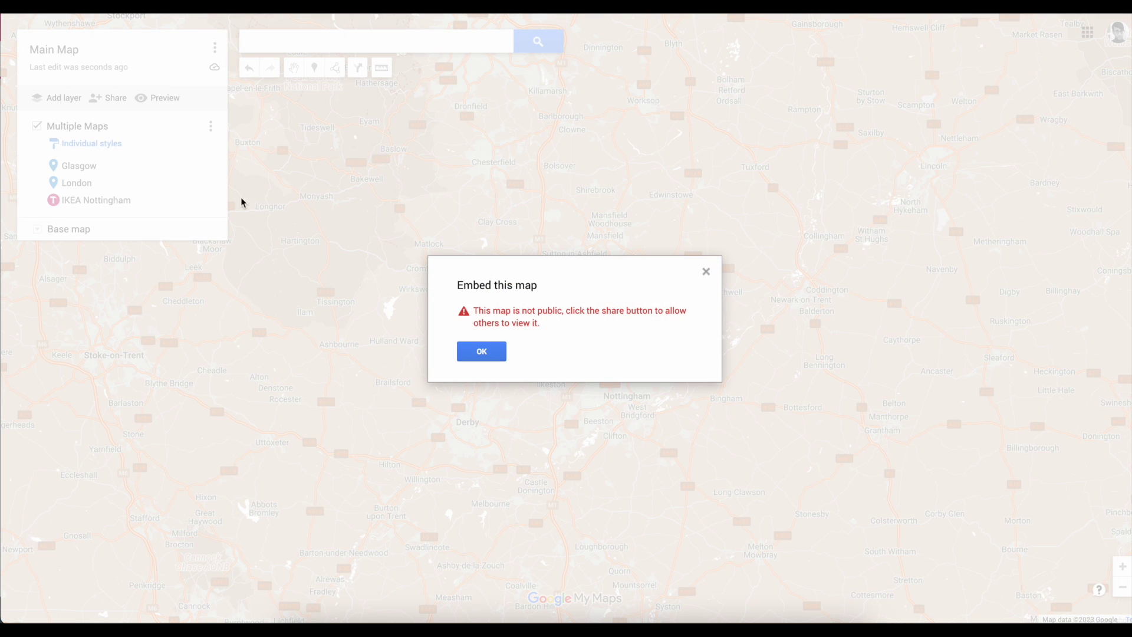
{"action": "left_click", "coordinate": [499, 357]}
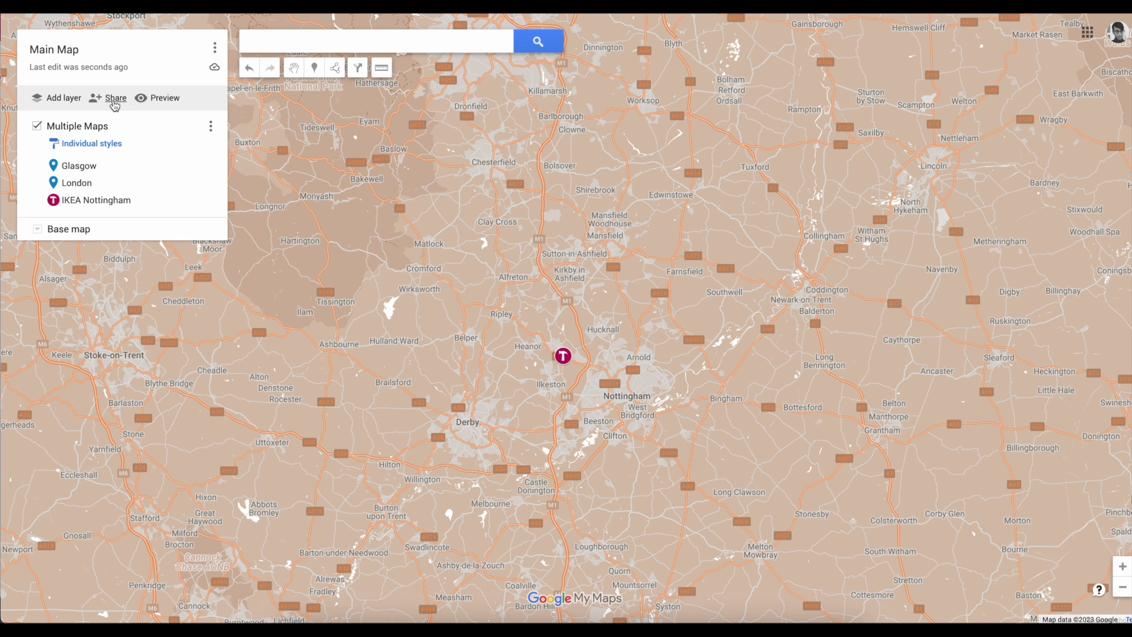
Share Main Map so others can search for and find it on the internet, with the owner's name and photo hidden
{"action": "left_click", "coordinate": [115, 101]}
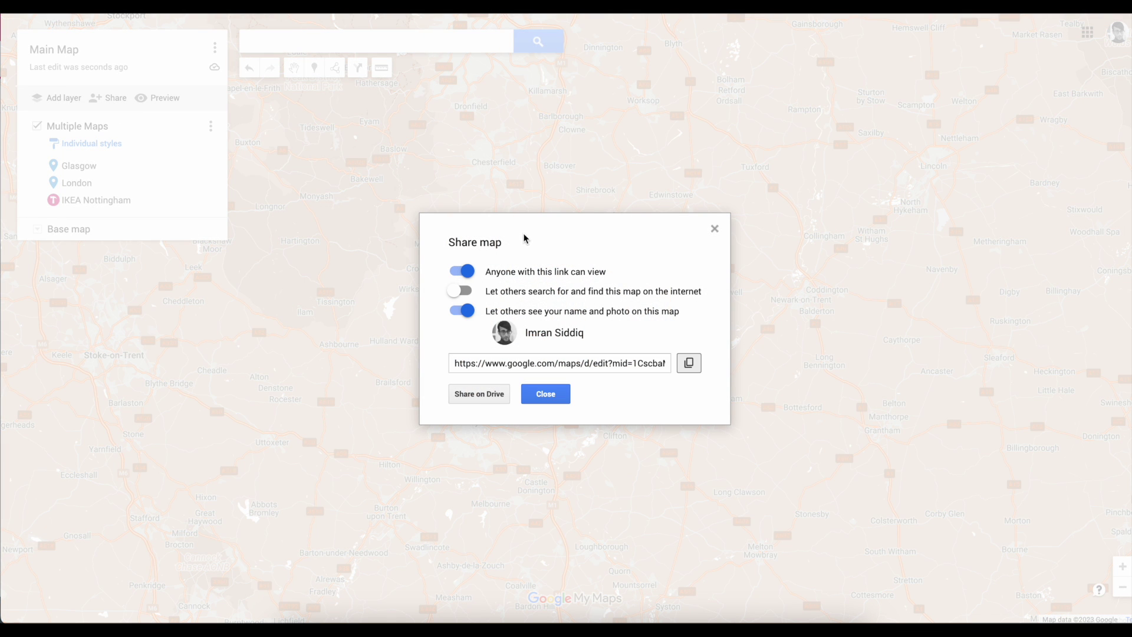
{"action": "left_click", "coordinate": [472, 296]}
{"action": "left_click", "coordinate": [461, 312]}
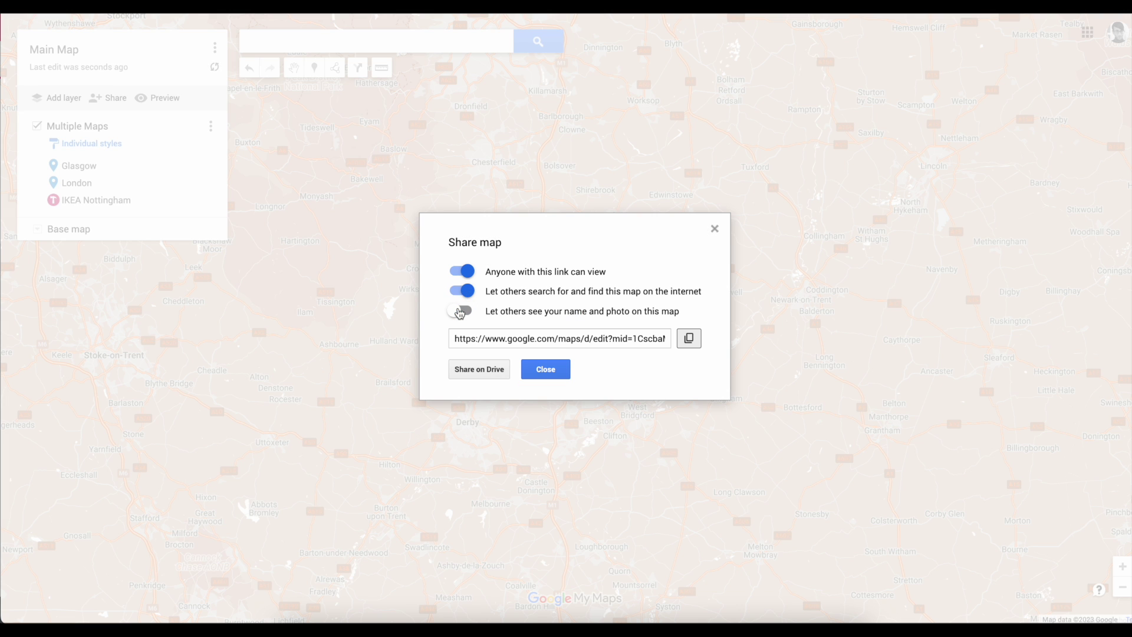
{"action": "left_click", "coordinate": [461, 313]}
{"action": "left_click", "coordinate": [461, 313]}
{"action": "left_click", "coordinate": [546, 373]}
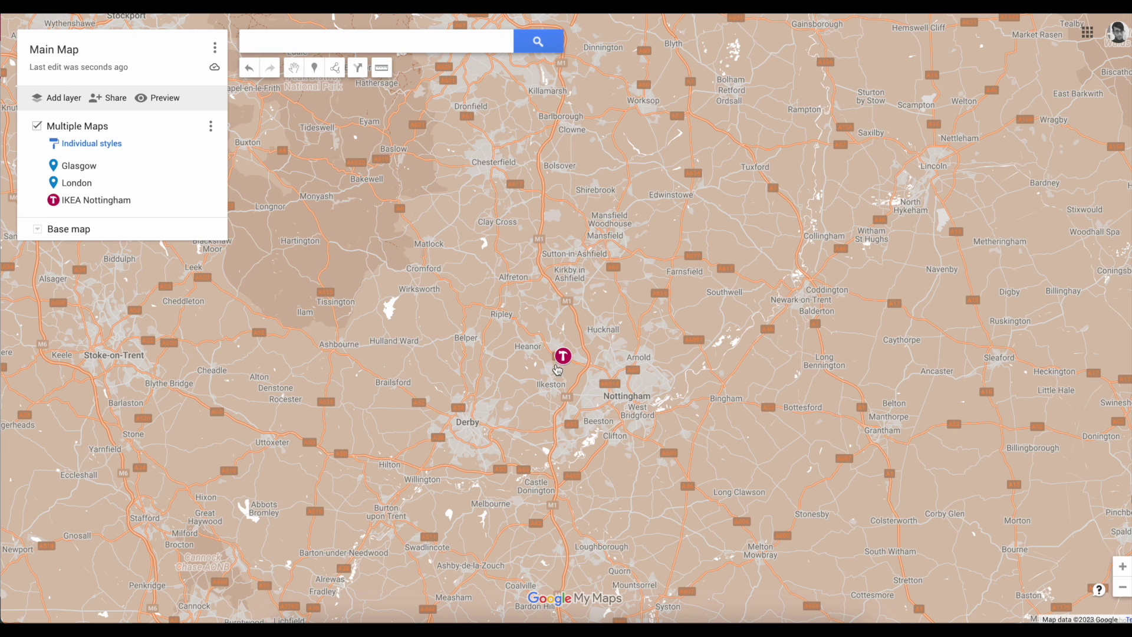
Get Main Map's website embed code and copy the entire iframe HTML
{"action": "left_click", "coordinate": [216, 49]}
{"action": "left_click", "coordinate": [135, 187]}
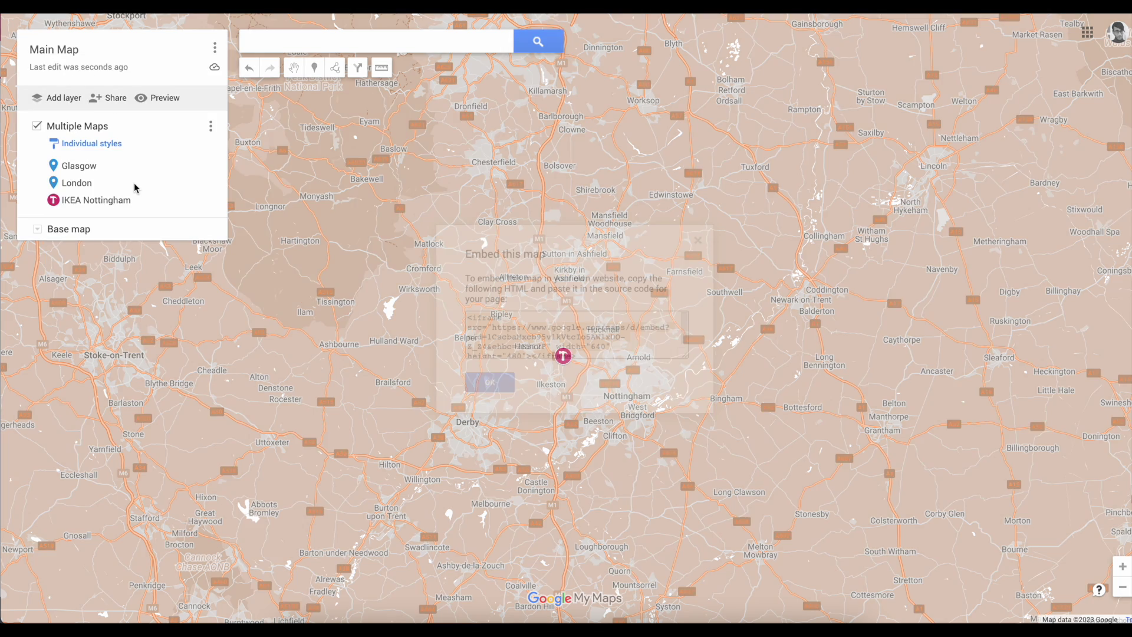
{"action": "left_click", "coordinate": [619, 347]}
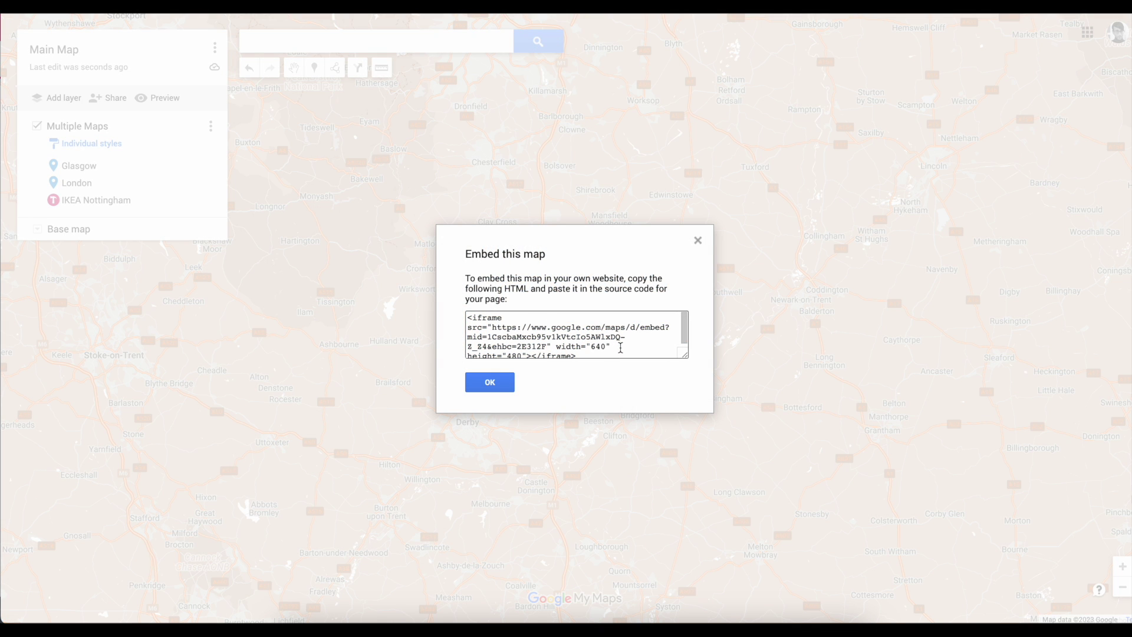
{"action": "key", "text": "ctrl+a"}
{"action": "left_click", "coordinate": [490, 383]}
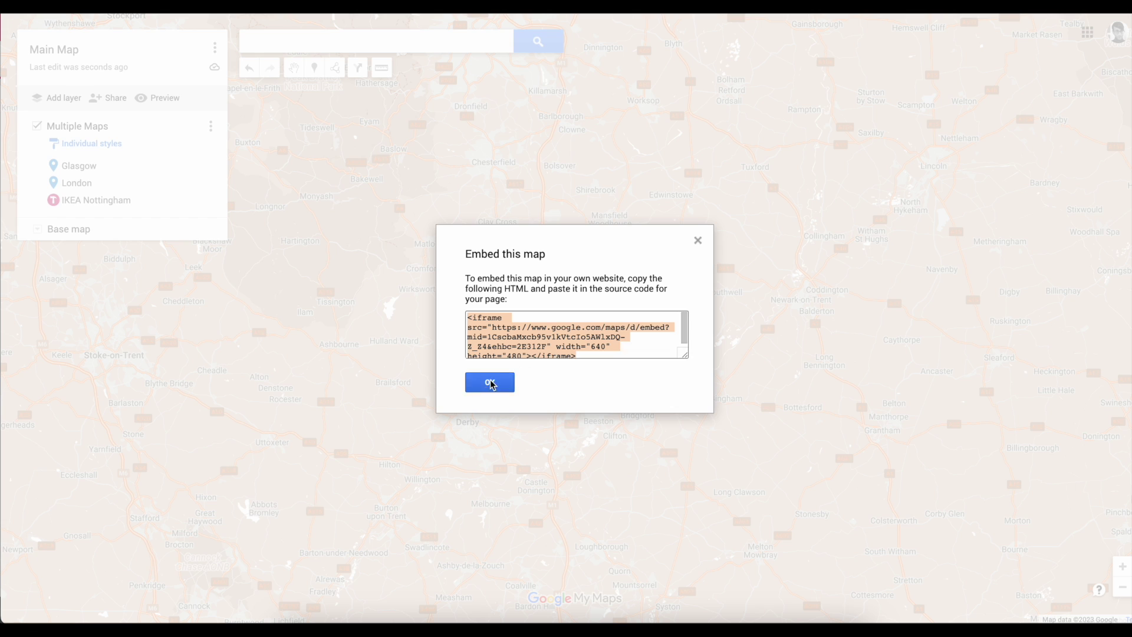
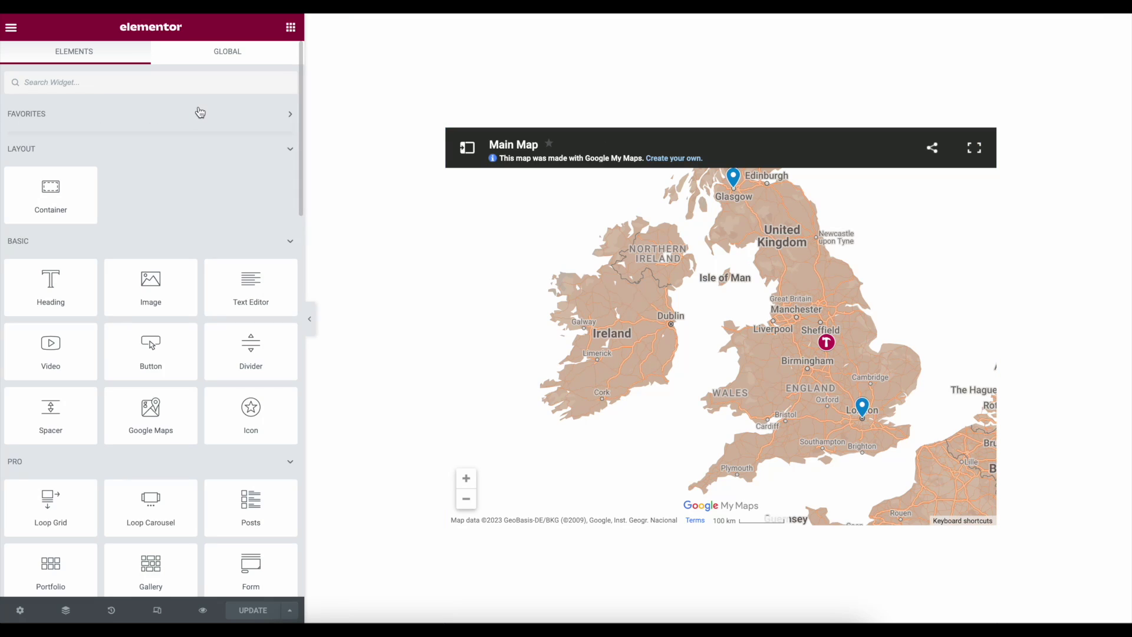
In the Elementor page editor, add a Spacer widget directly above the embedded map and set its space to 58 px
{"action": "left_click", "coordinate": [207, 87]}
{"action": "type", "text": "spac"}
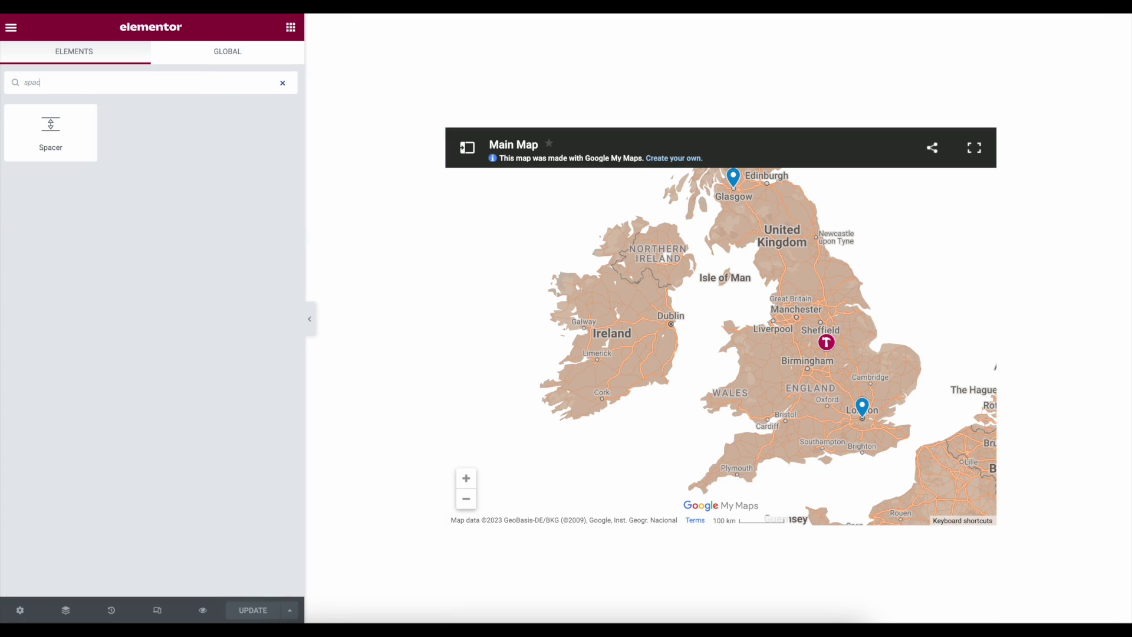
{"action": "left_click_drag", "start_coordinate": [51, 131], "coordinate": [591, 135]}
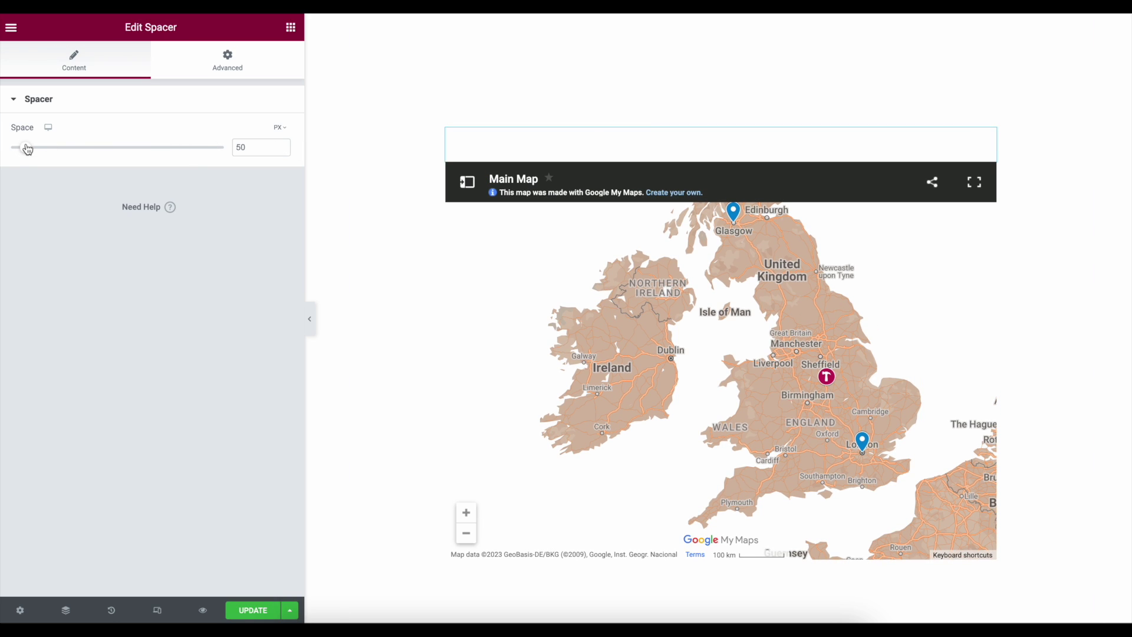
{"action": "double_click", "coordinate": [241, 147]}
{"action": "type", "text": "58"}
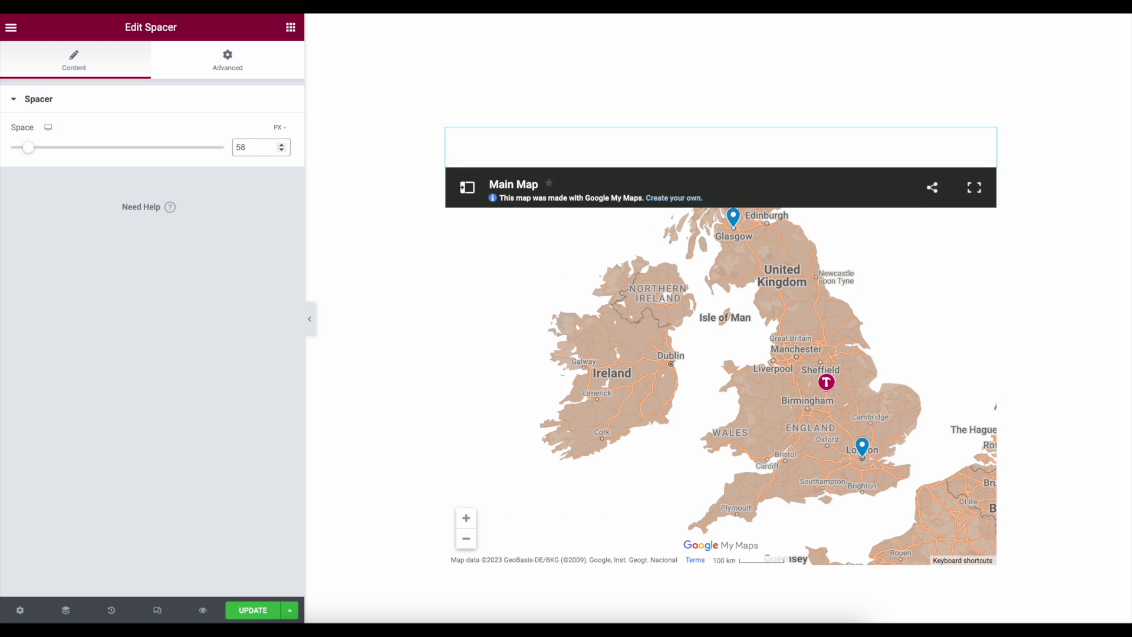
Give the spacer a classic background in solid white
{"action": "left_click", "coordinate": [229, 67]}
{"action": "scroll", "coordinate": [118, 448], "scroll_direction": "down", "scroll_amount": 5}
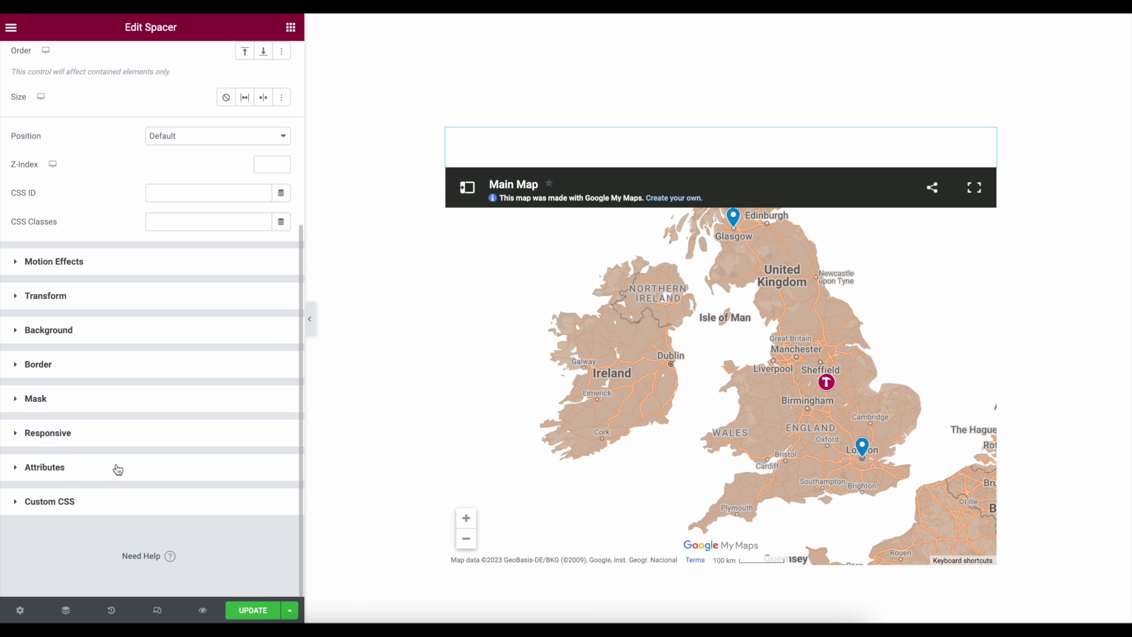
{"action": "left_click", "coordinate": [106, 331]}
{"action": "left_click", "coordinate": [263, 266]}
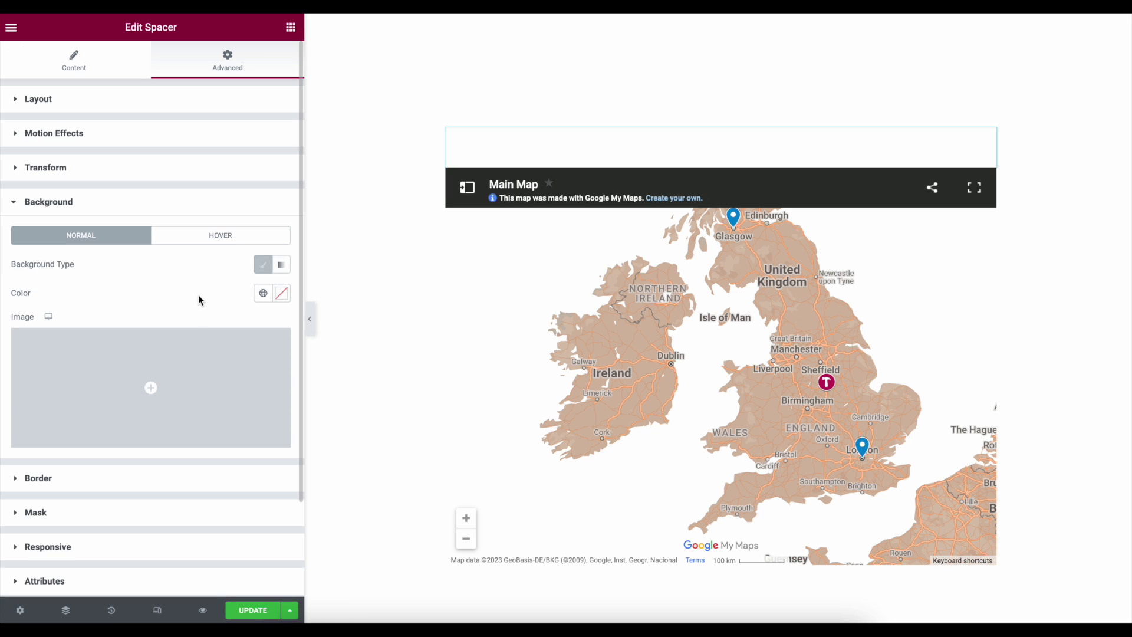
{"action": "left_click", "coordinate": [263, 293]}
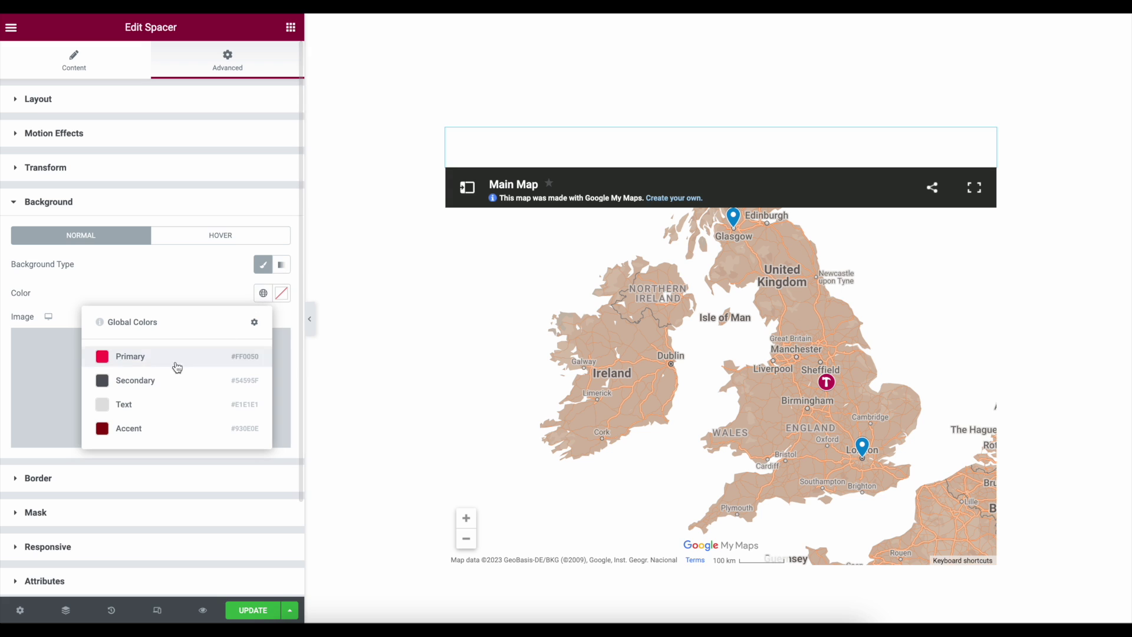
{"action": "left_click", "coordinate": [281, 293]}
{"action": "left_click", "coordinate": [180, 286]}
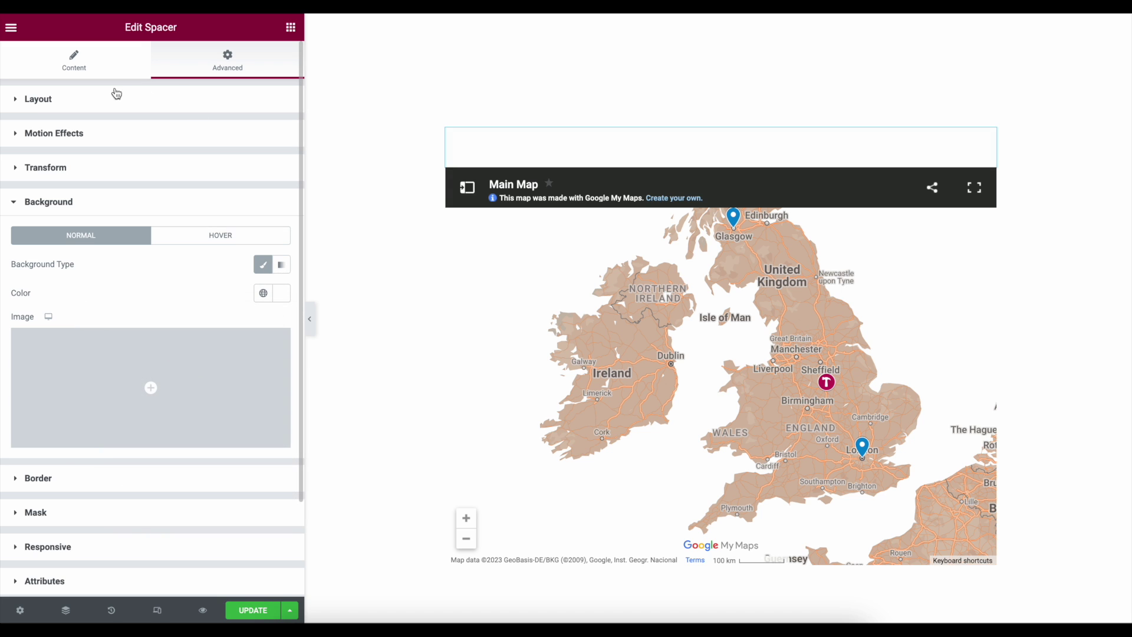
Set the spacer's Z-Index to 9999 in its layout settings
{"action": "left_click", "coordinate": [119, 96]}
{"action": "left_click", "coordinate": [263, 440]}
{"action": "type", "text": "9999"}
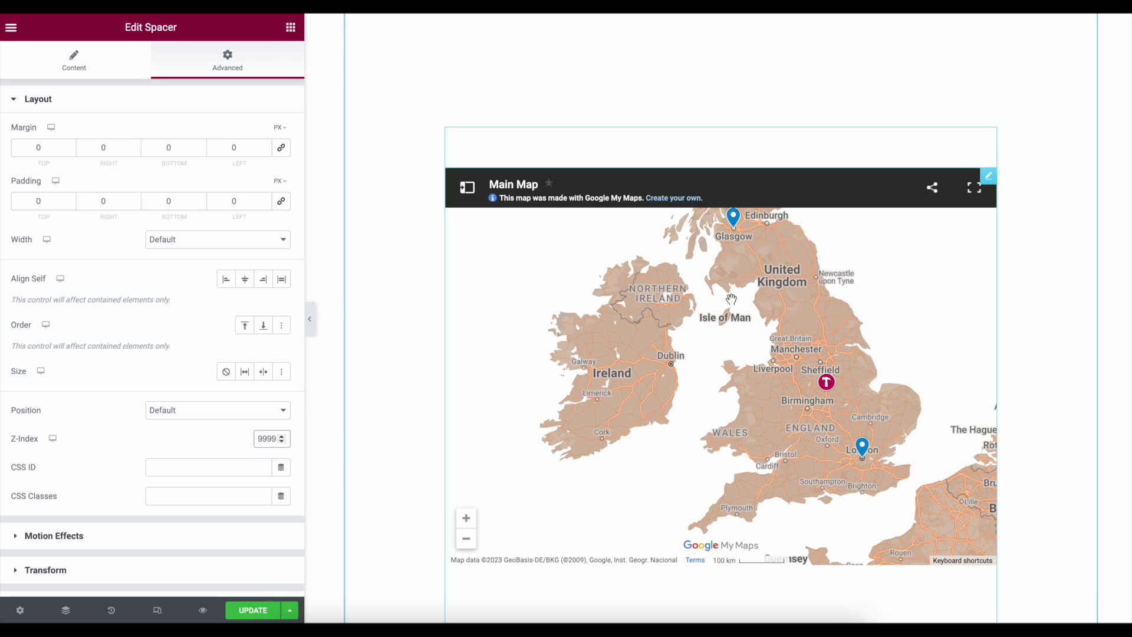
Set the top margin of the map's HTML widget to -60 px so the map slides up beneath the spacer
{"action": "left_click", "coordinate": [468, 151]}
{"action": "left_click", "coordinate": [69, 151]}
{"action": "left_click_drag", "start_coordinate": [70, 151], "coordinate": [71, 153]}
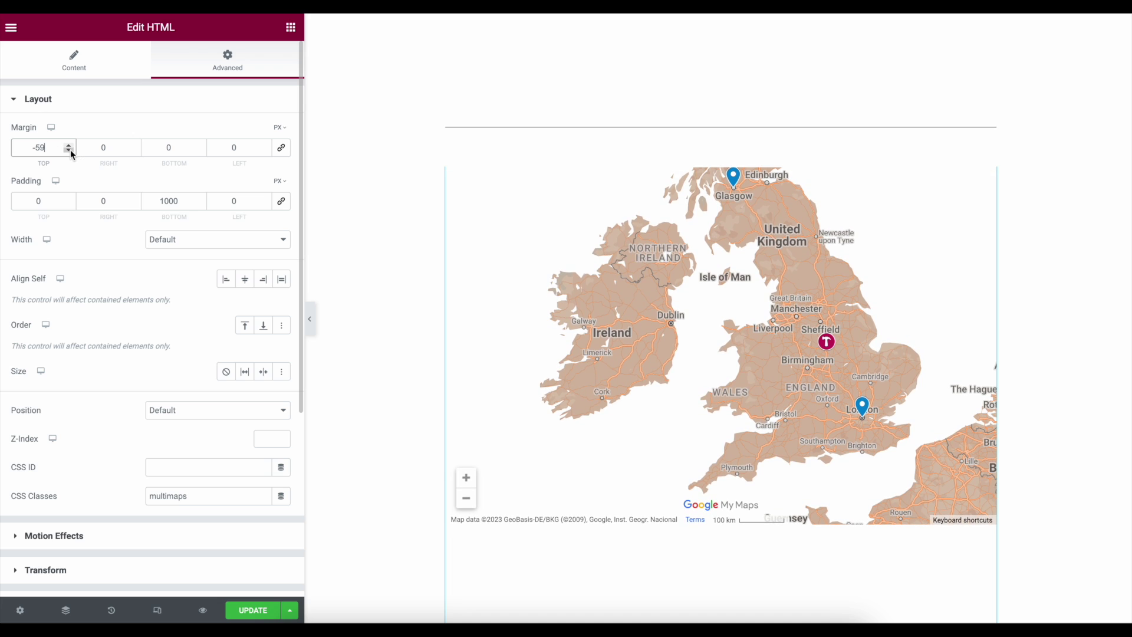
{"action": "left_click", "coordinate": [69, 144]}
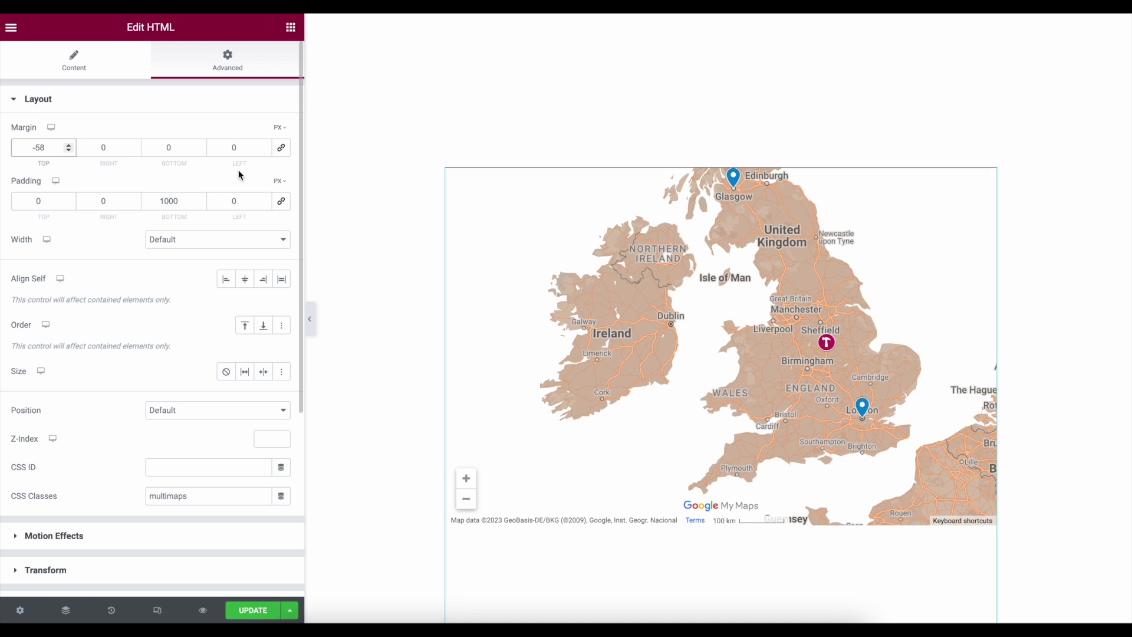
{"action": "left_click", "coordinate": [69, 152]}
{"action": "left_click", "coordinate": [69, 152]}
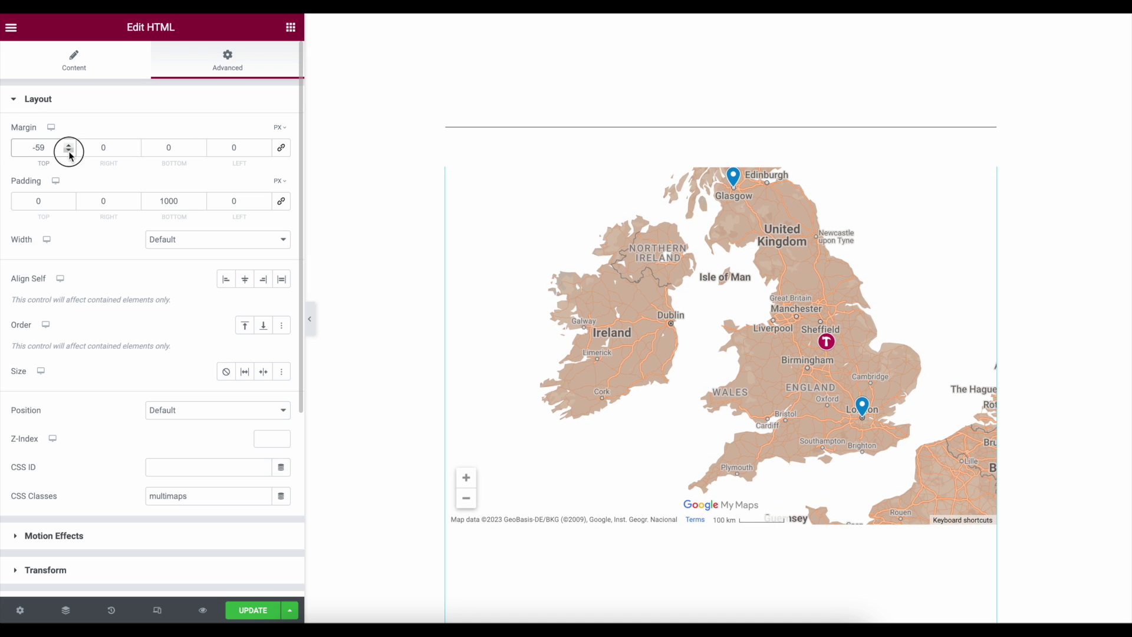
Increase the space of the spacer above the map to 60 px
{"action": "left_click", "coordinate": [988, 138]}
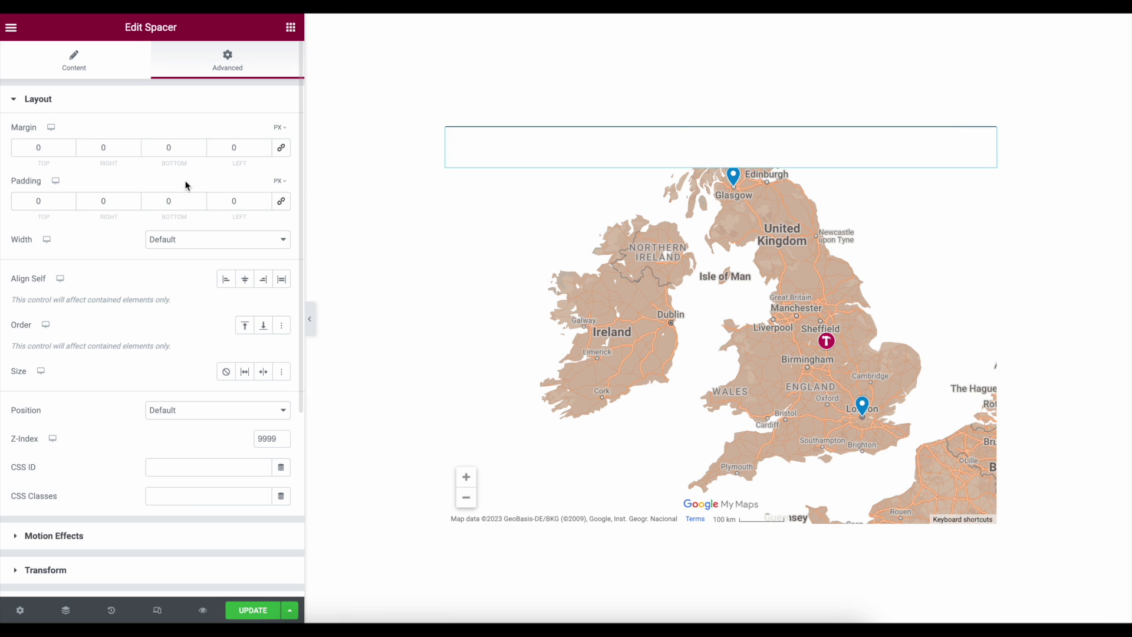
{"action": "left_click", "coordinate": [58, 72]}
{"action": "left_click", "coordinate": [281, 145]}
{"action": "left_click", "coordinate": [281, 144]}
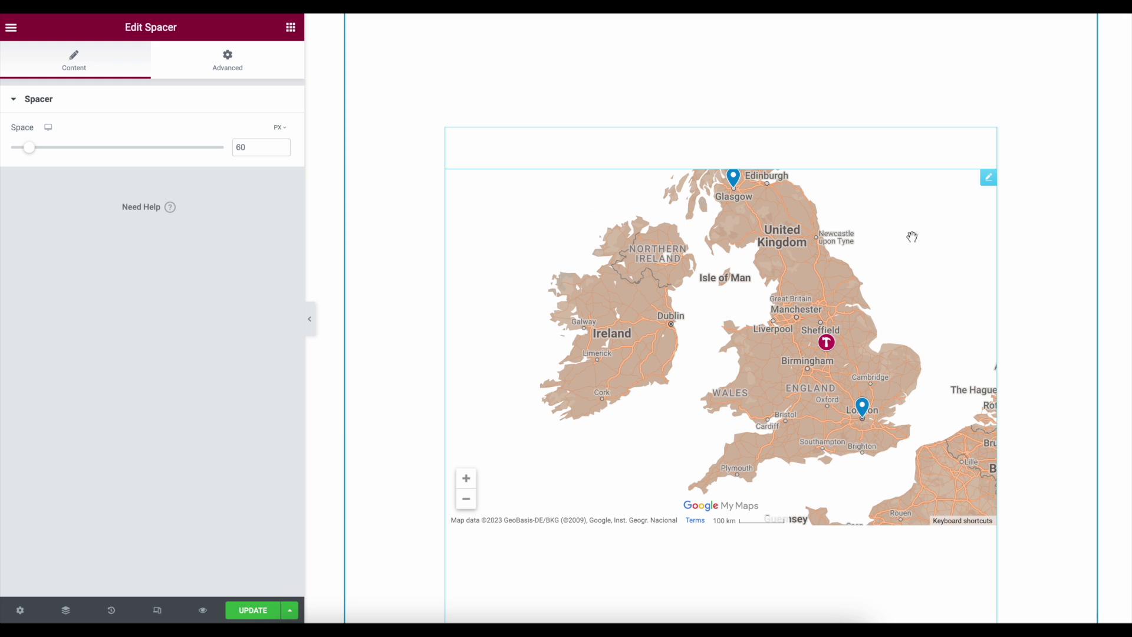
Open the settings of the HTML widget that holds the embedded map
{"action": "left_click", "coordinate": [986, 184]}
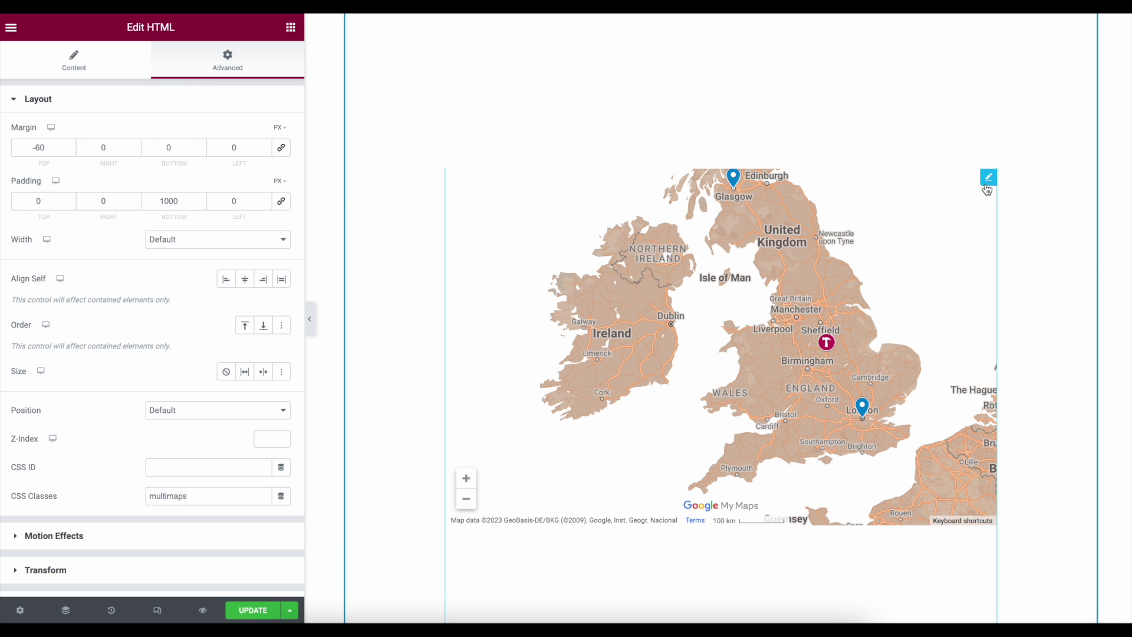